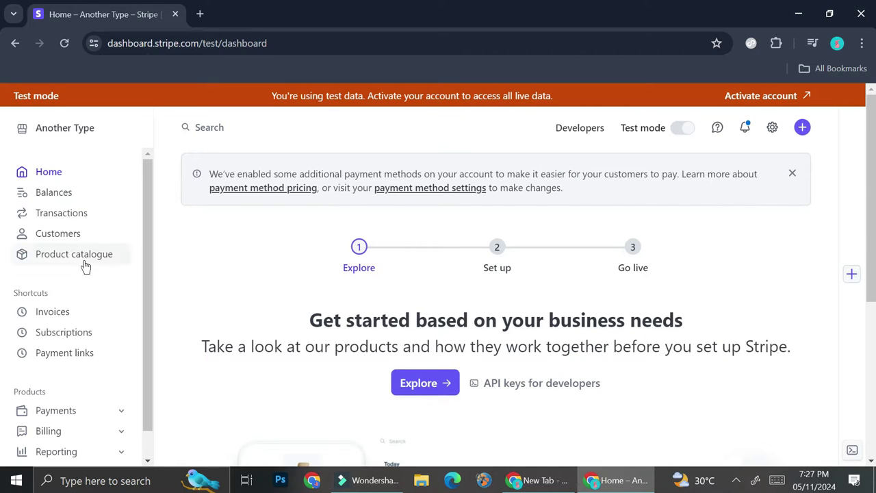
Open the Billing subscriptions page and look over its status filters and the option to create a test subscription
scroll(85, 266, "down", 1)
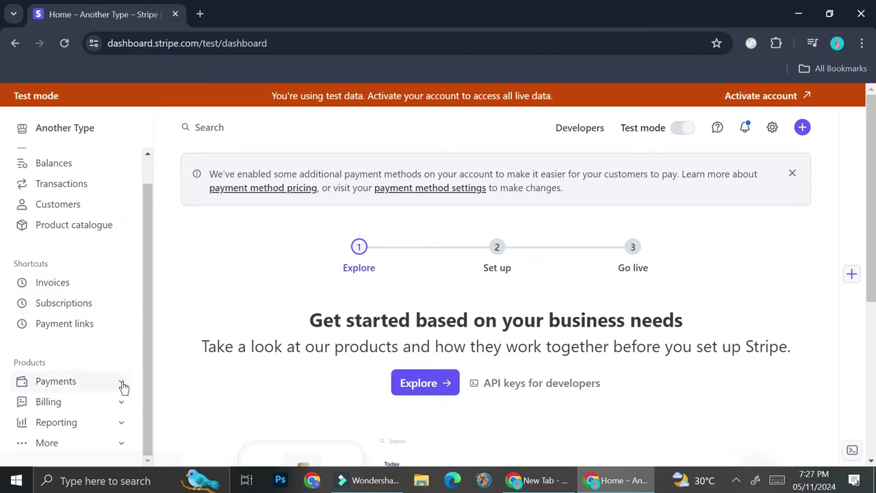
left_click(87, 409)
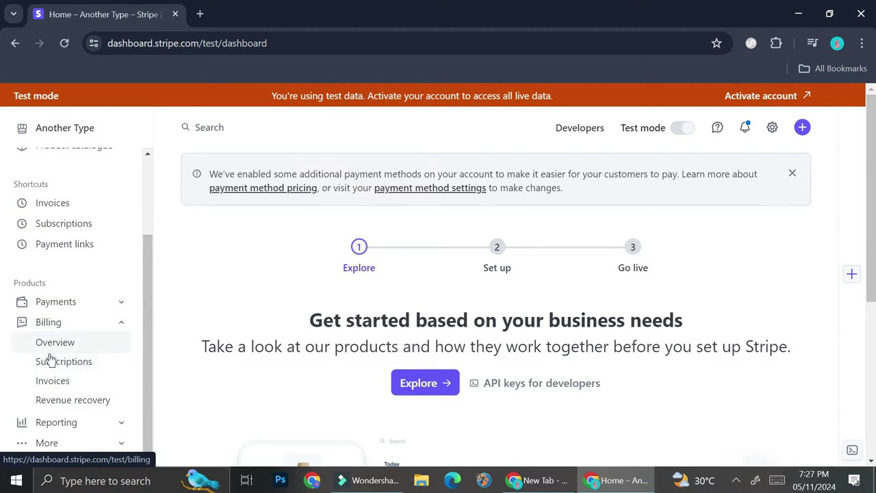
left_click(69, 367)
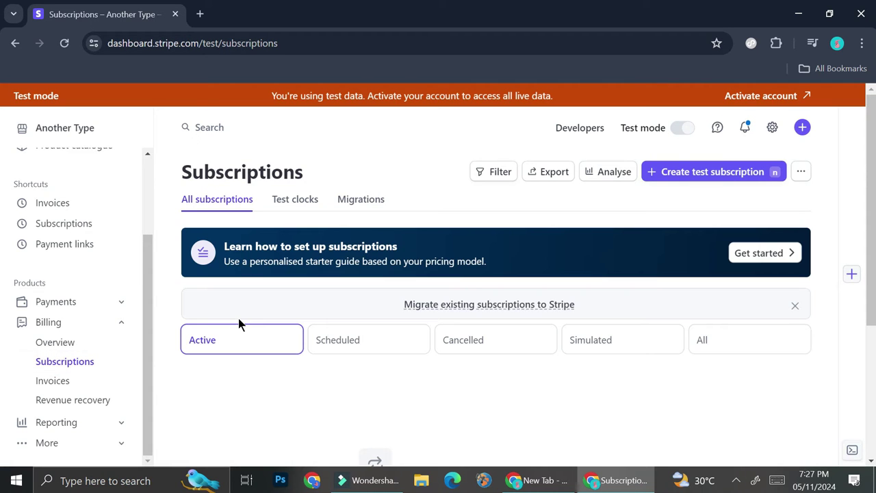
scroll(344, 301, "down", 2)
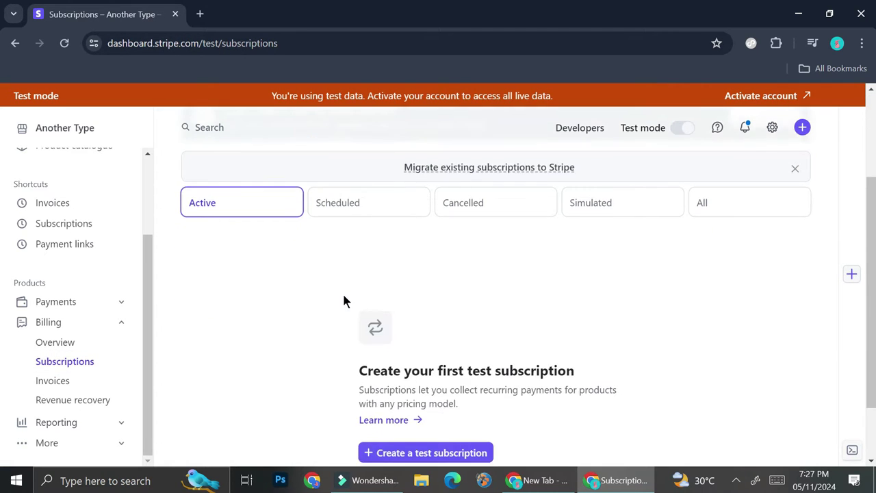
scroll(344, 301, "down", 1)
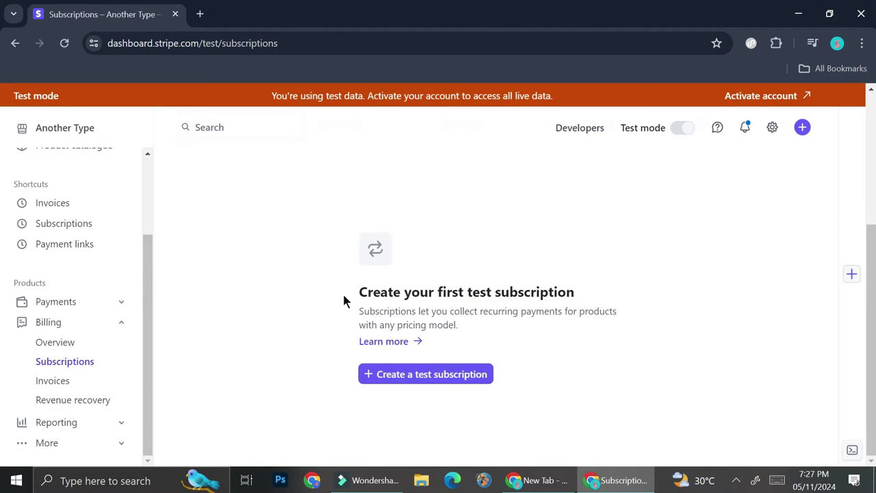
scroll(343, 301, "up", 1)
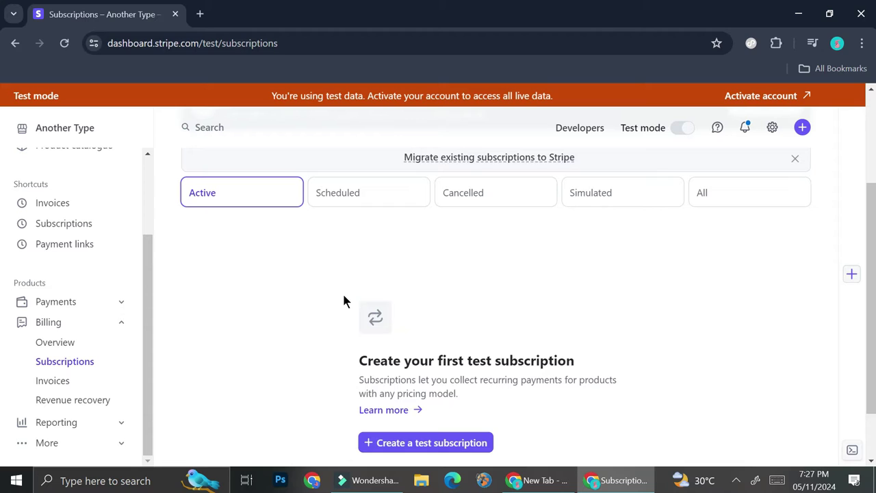
scroll(343, 301, "up", 1)
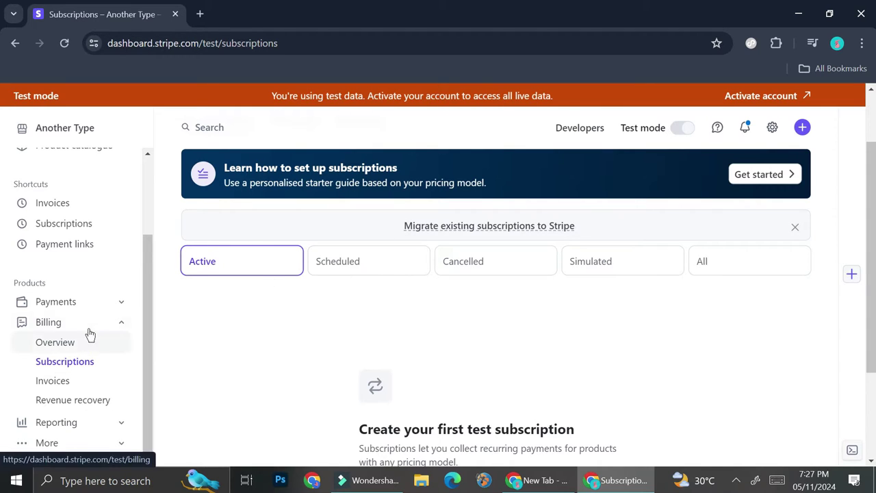
Start a new catalogue product named "Gold Subscription plan" with the description "Annual subscription with the orice off $299/month"
scroll(92, 322, "up", 2)
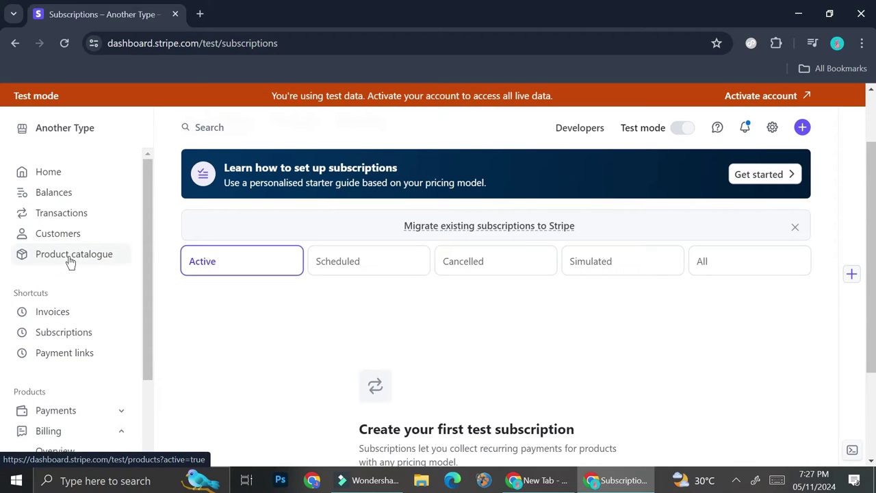
left_click(69, 255)
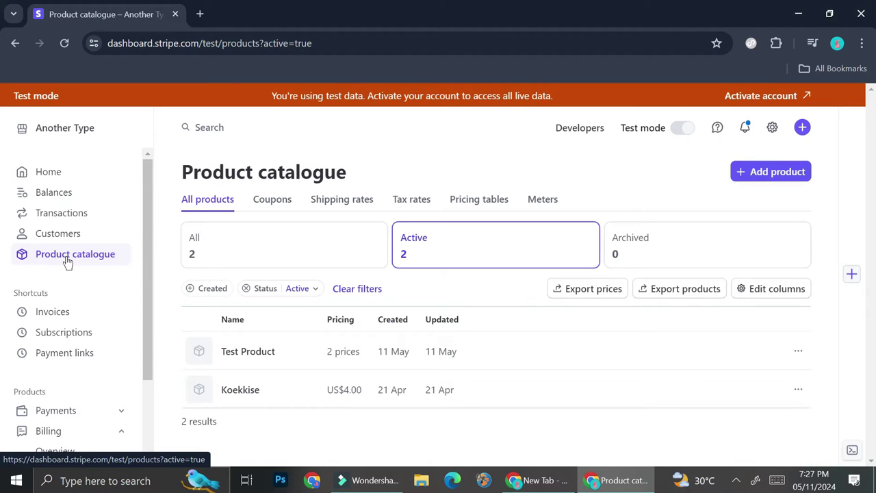
left_click(782, 168)
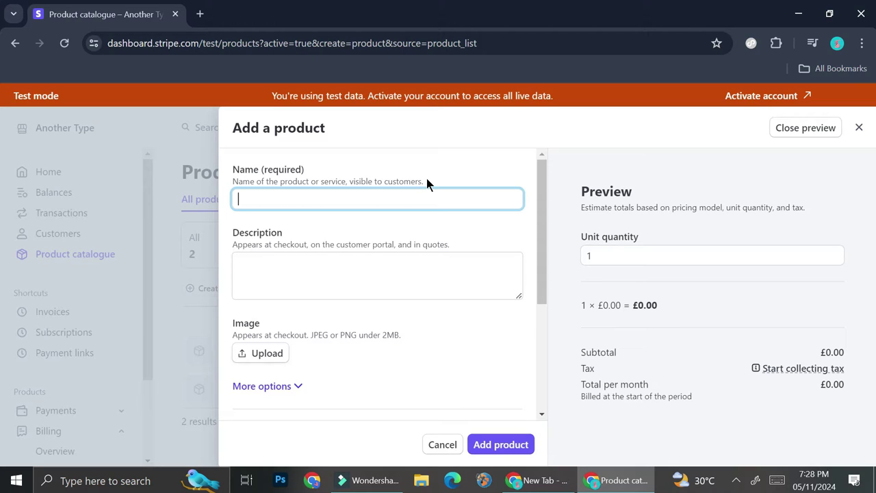
type("Gold Subscription plan")
left_click(351, 281)
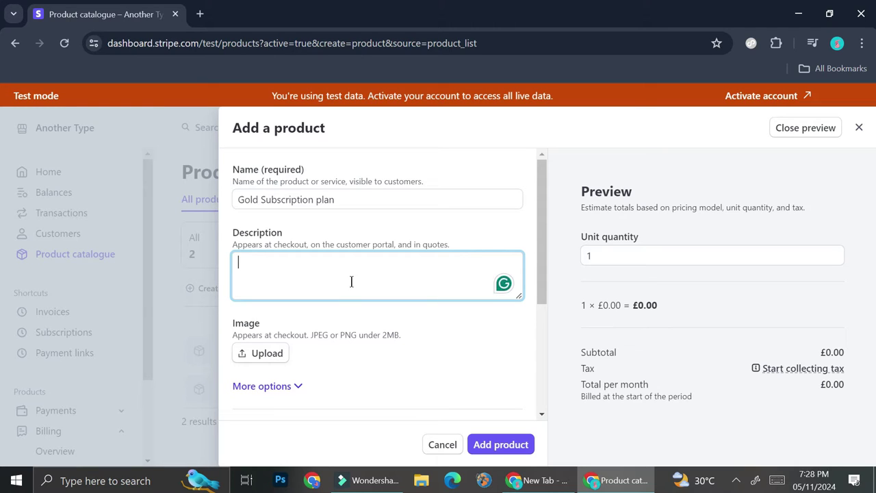
type("Annual subscription")
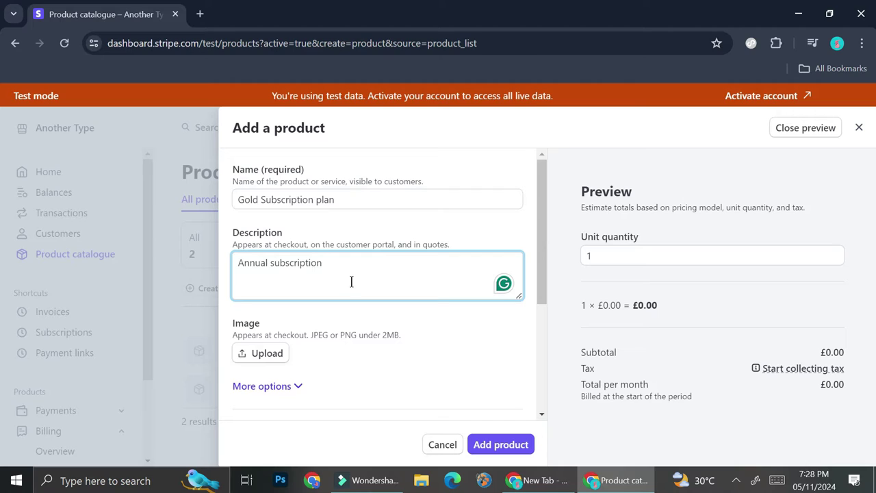
type("with the ori")
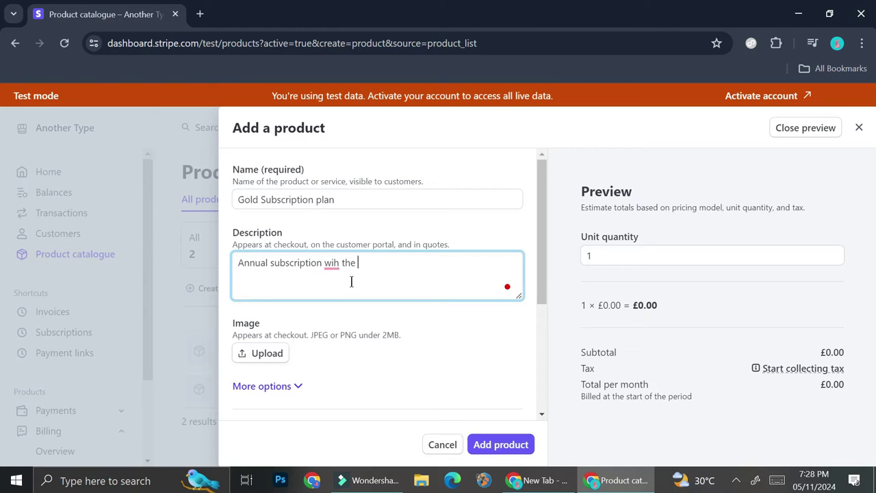
type("ce off $299/")
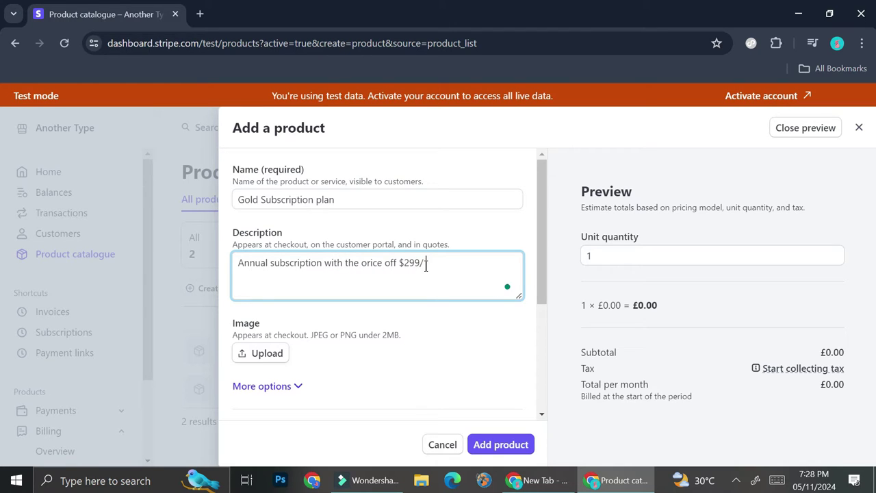
Give the new product a recurring price of 299.00 in USD with a Monthly billing period
scroll(383, 350, "down", 2)
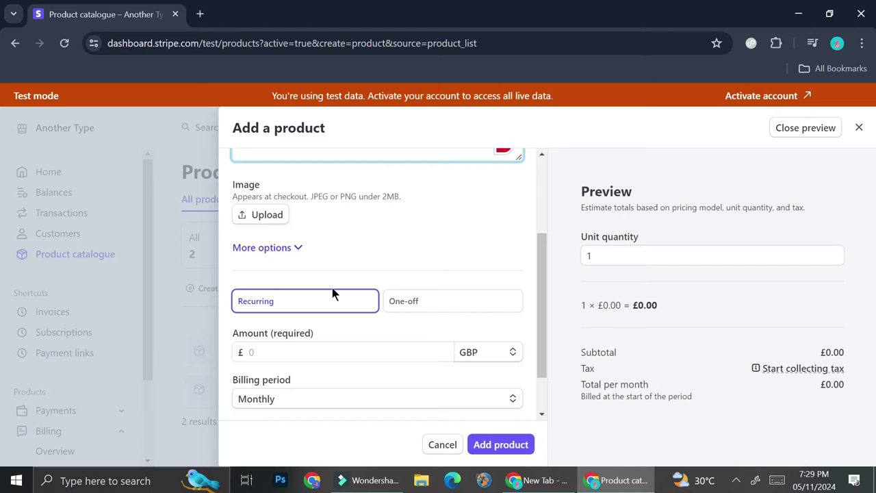
scroll(333, 320, "down", 2)
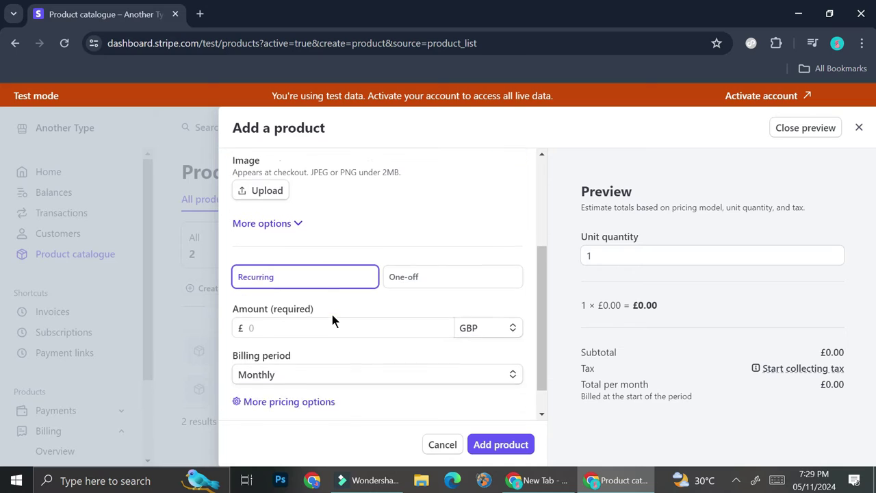
left_click(483, 303)
left_click(477, 347)
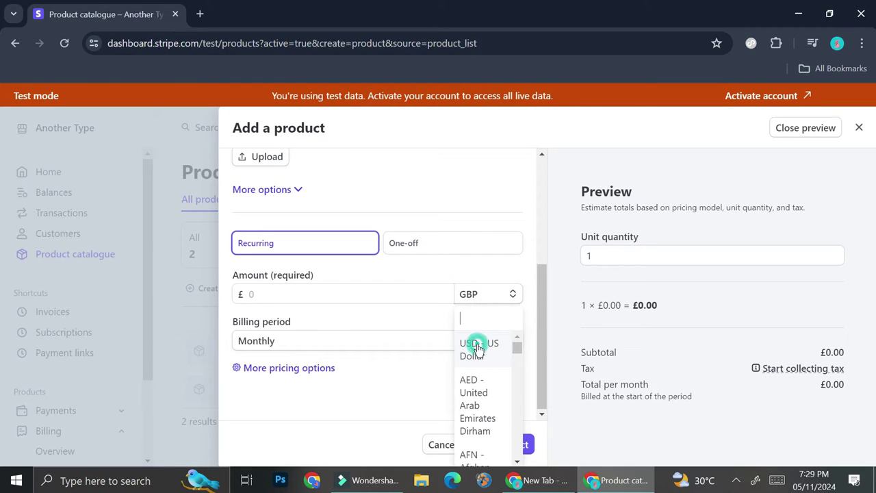
left_click(314, 295)
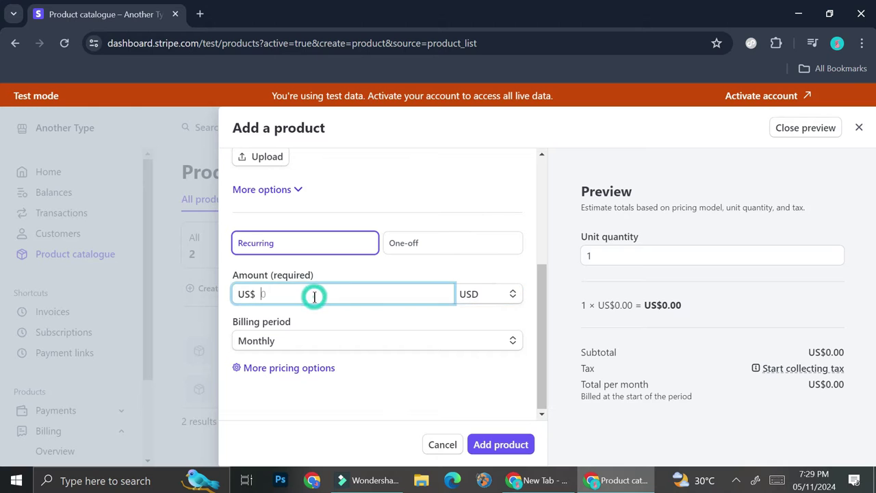
scroll(314, 295, "up", 3)
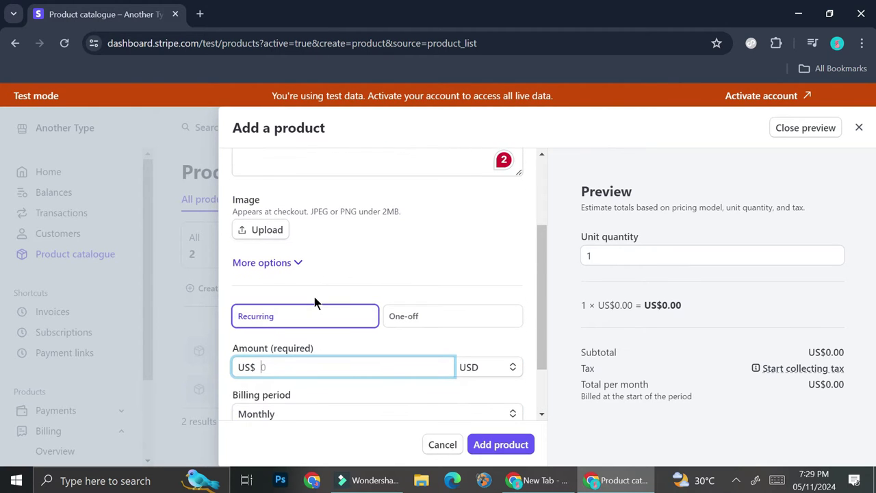
type("299.00")
scroll(314, 302, "down", 3)
left_click(280, 342)
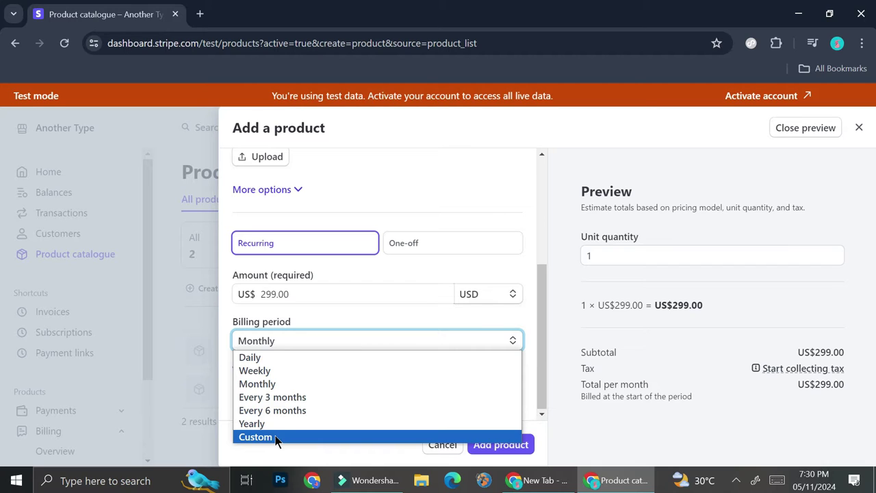
left_click(273, 382)
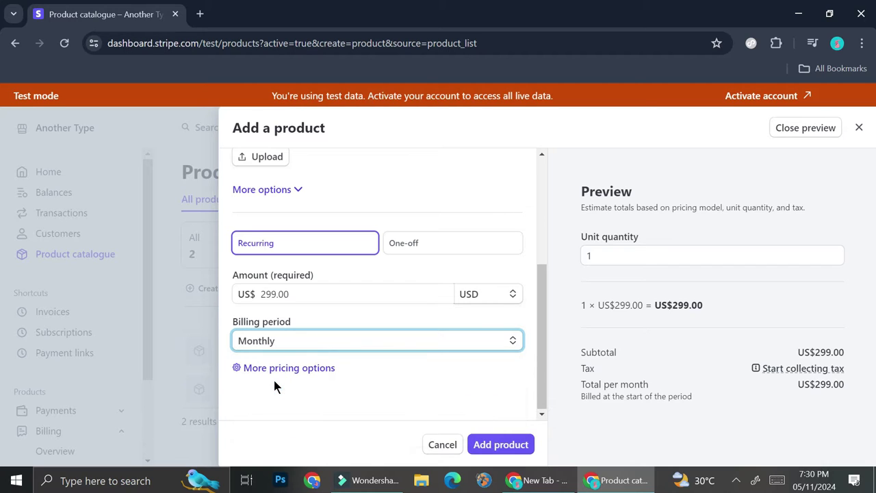
Correct the misspelled word in the product description to "price"
scroll(307, 325, "up", 2)
scroll(307, 325, "up", 2)
left_click(363, 183)
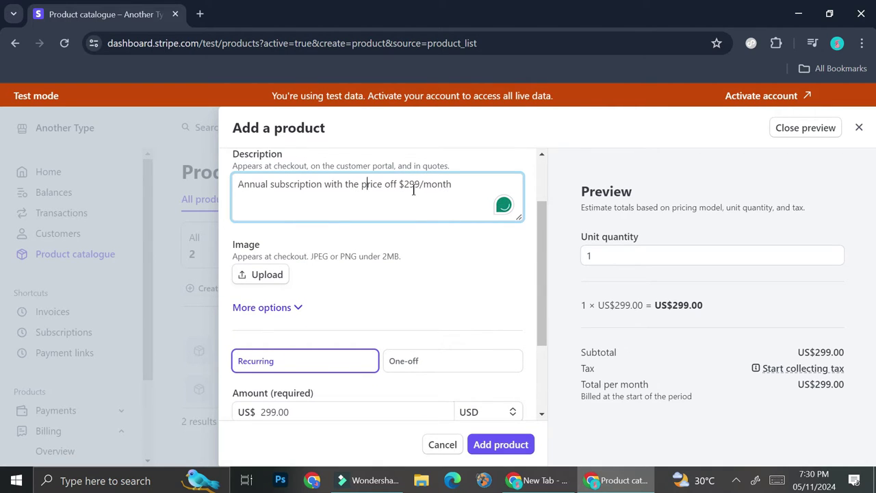
Review the additional pricing options, accept the Flat rate monthly price of £299.00, and add the product to the catalogue
scroll(412, 190, "down", 3)
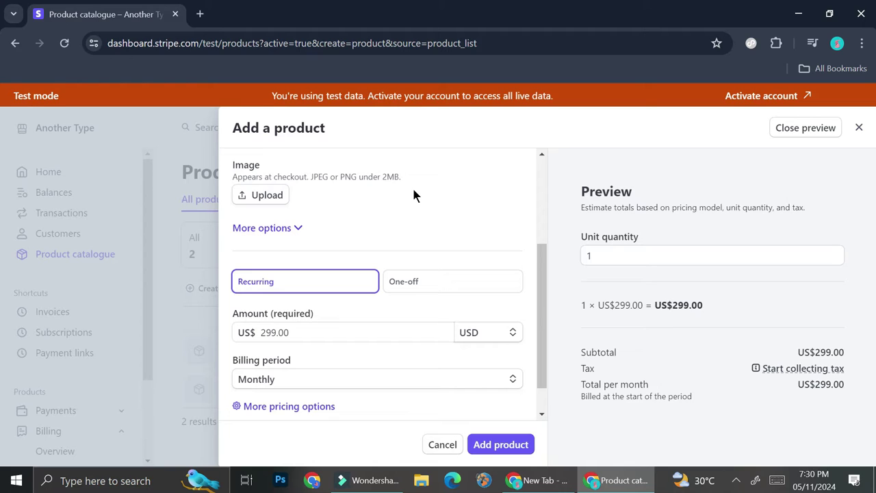
scroll(411, 197, "down", 1)
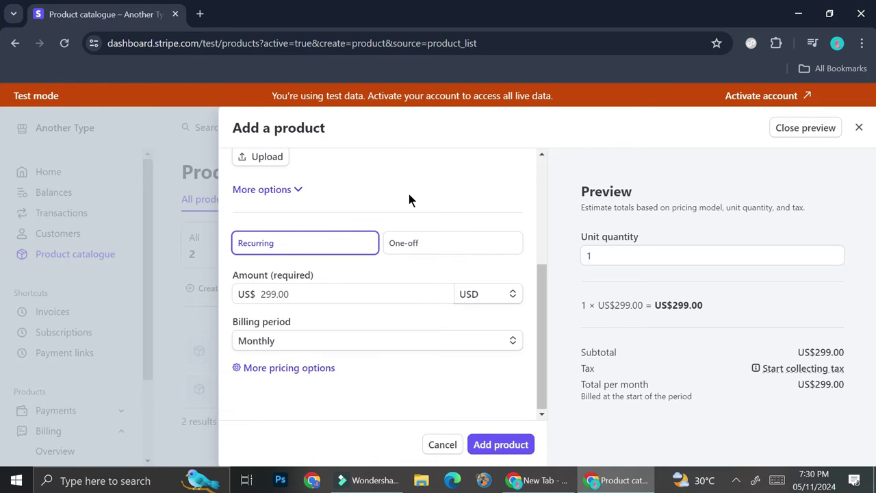
left_click(272, 368)
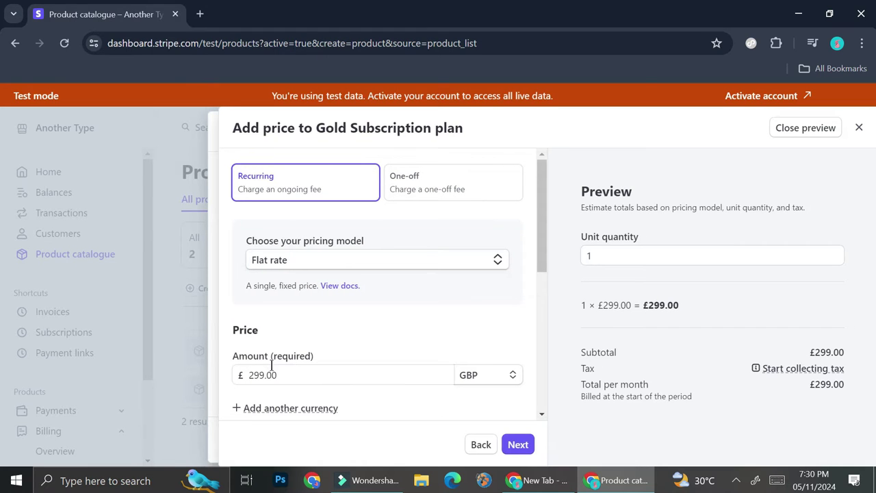
scroll(272, 365, "down", 1)
scroll(270, 356, "down", 1)
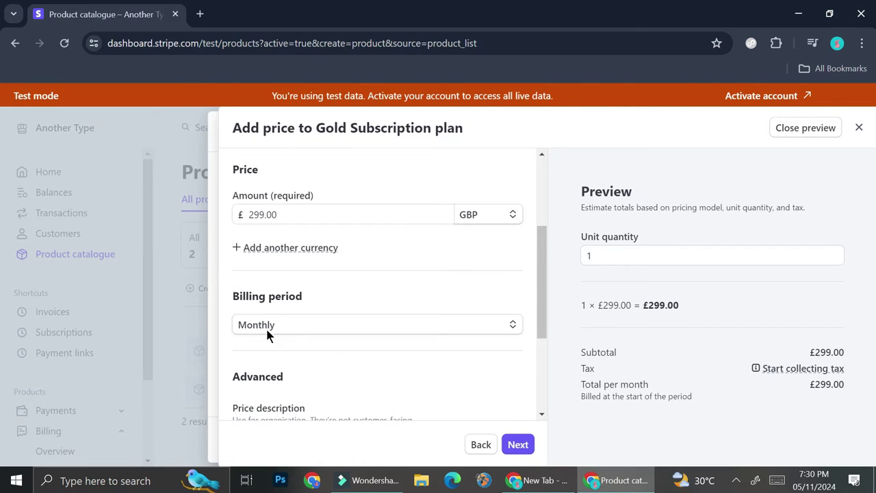
scroll(327, 255, "down", 2)
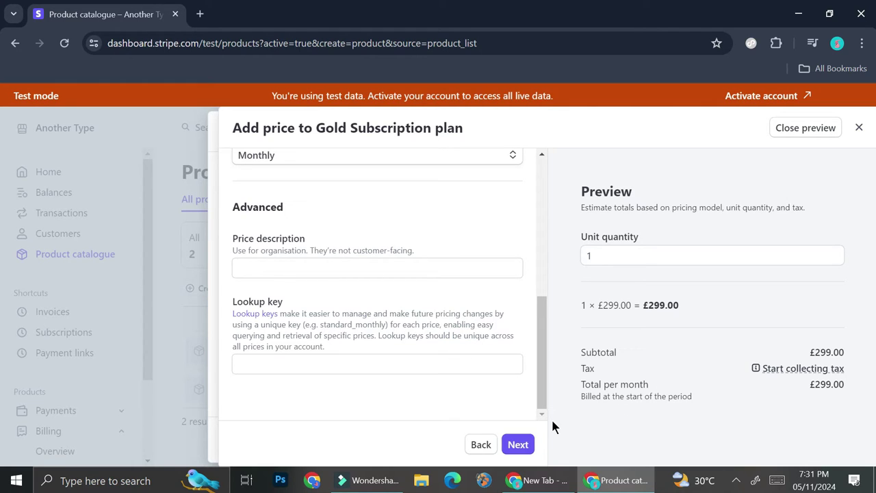
left_click(518, 444)
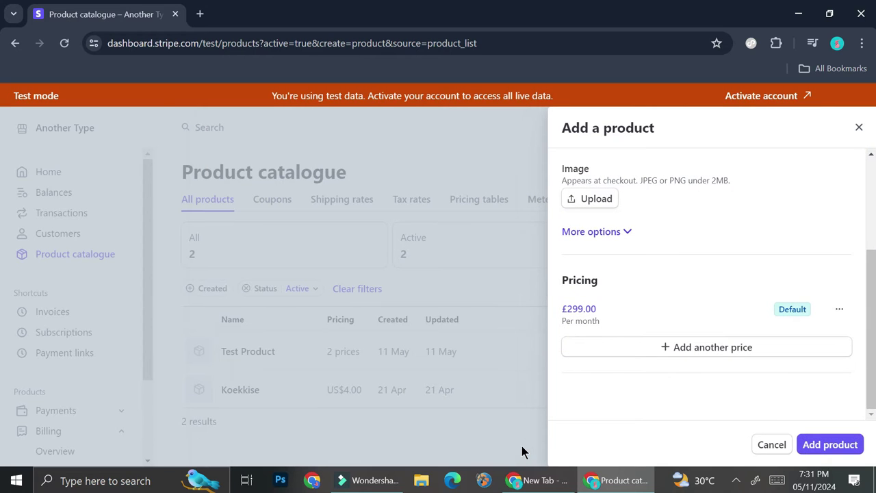
left_click(828, 454)
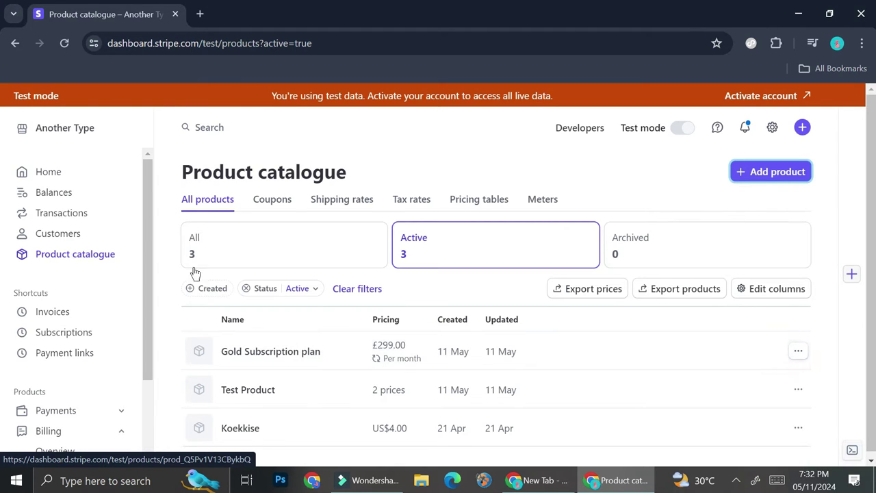
Set up a test subscription for the second listed customer using the Gold Subscription plan at £299.00 per month, with a 12-month duration
left_click(79, 233)
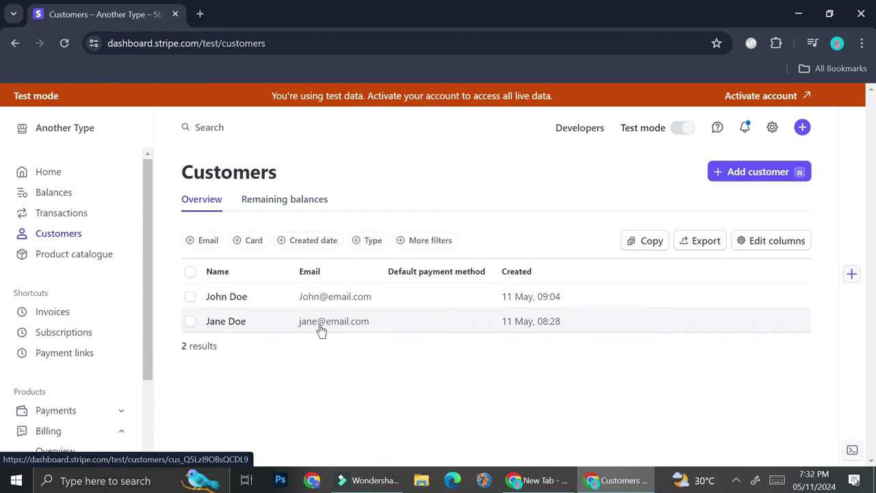
left_click(285, 327)
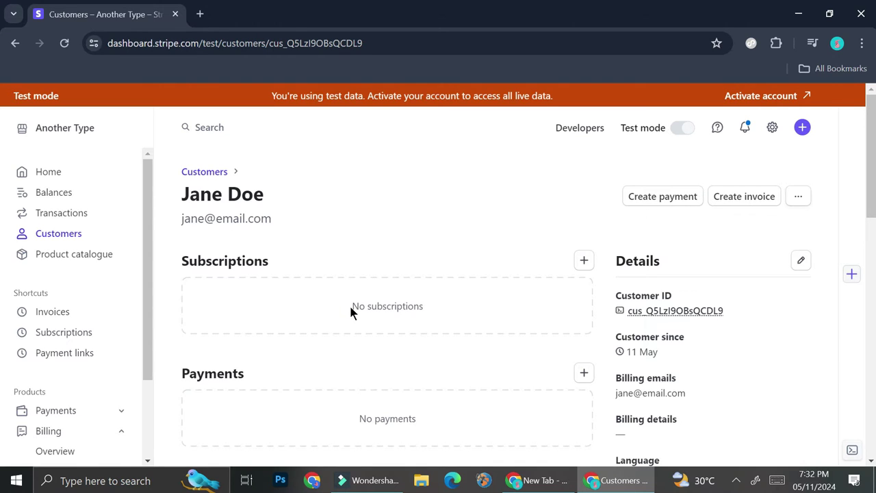
left_click(584, 262)
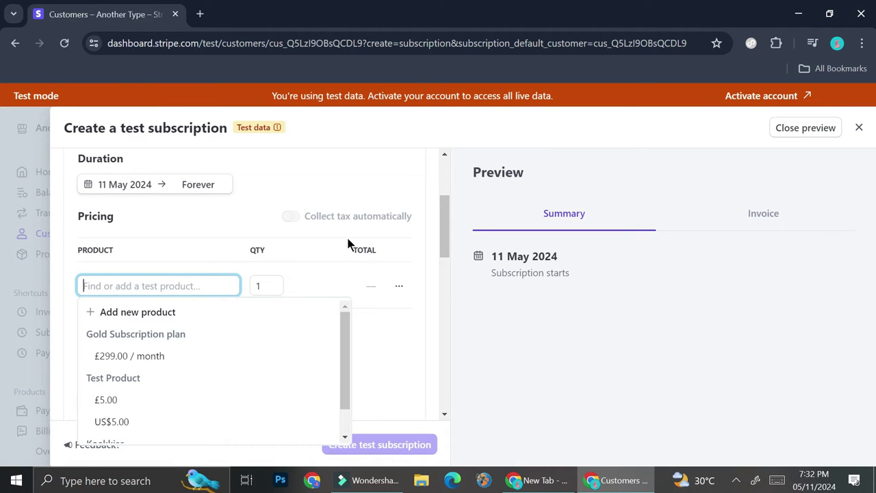
left_click(135, 355)
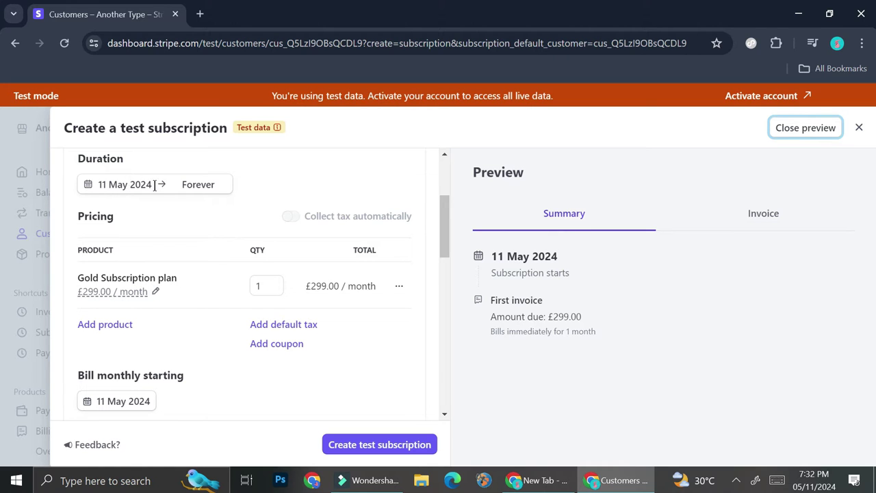
left_click(204, 185)
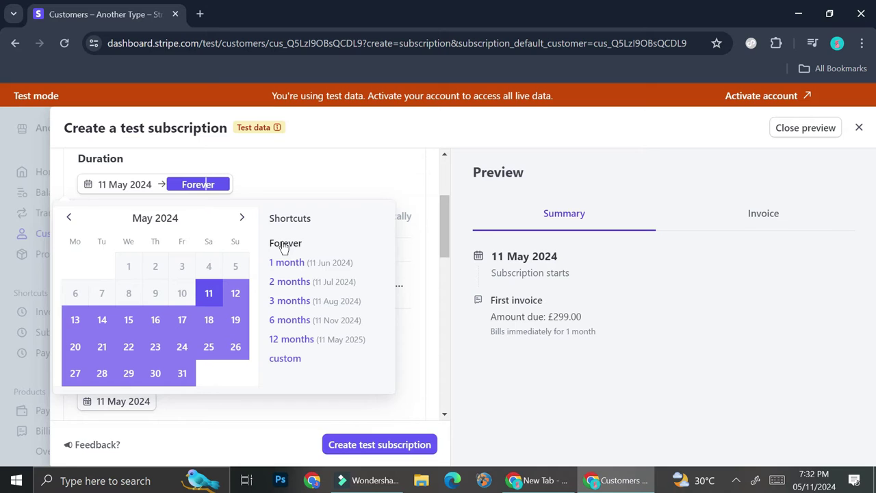
left_click(288, 342)
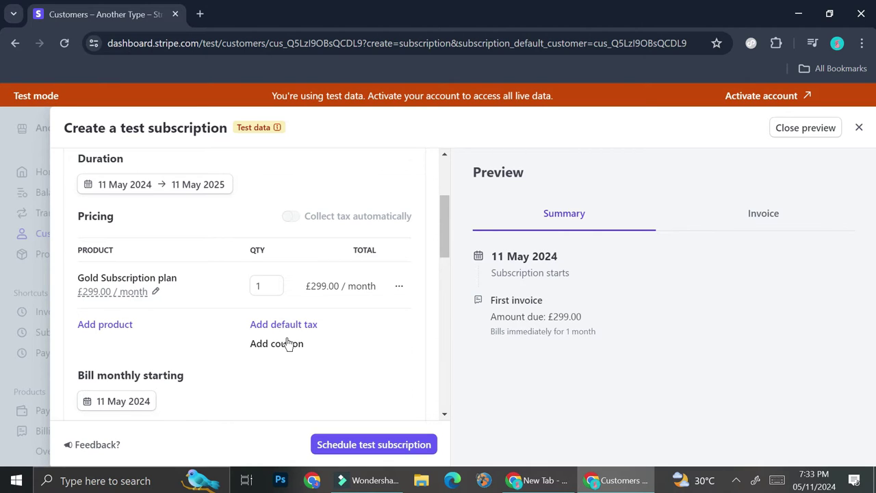
Set monthly billing of the subscription to start on 11 May 2024
scroll(288, 343, "down", 2)
scroll(119, 304, "down", 1)
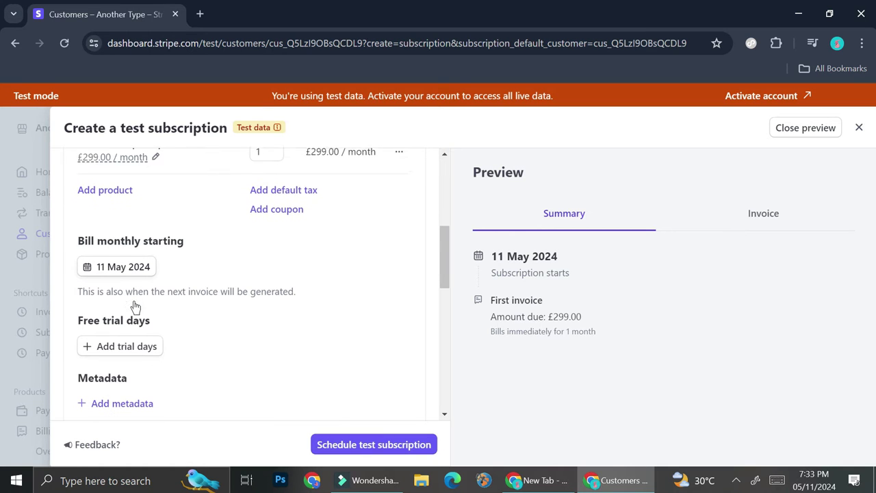
left_click(132, 261)
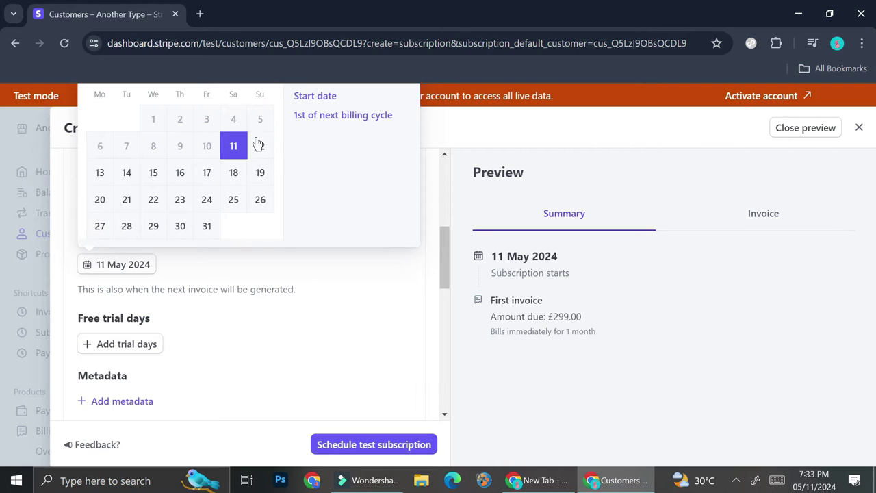
left_click(235, 144)
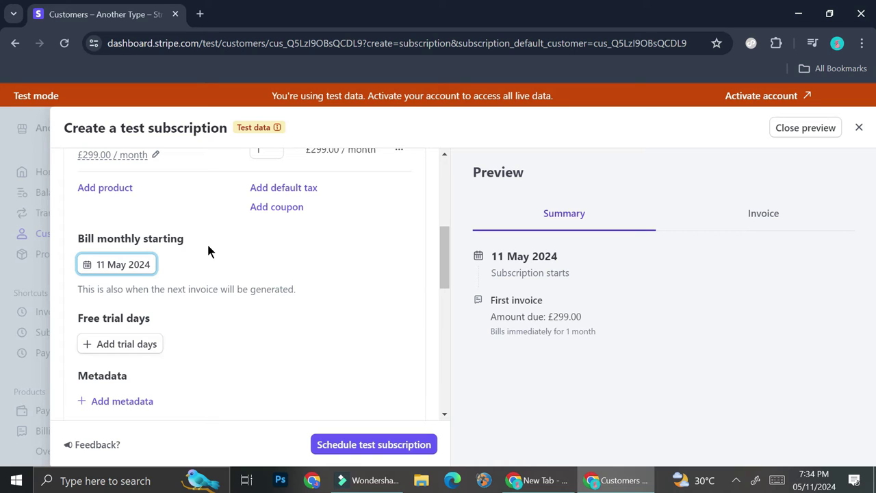
Add a 7-day free trial to the subscription, ending on 18 May 2024
scroll(208, 251, "down", 2)
left_click(128, 264)
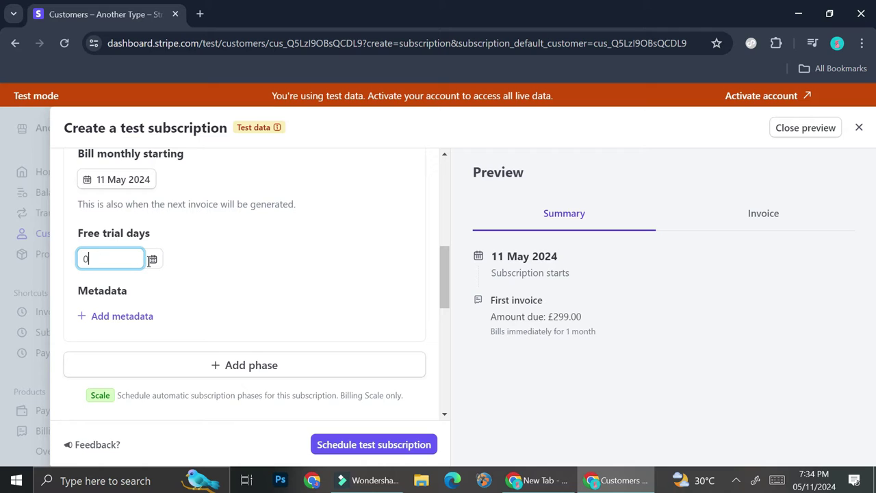
left_click(152, 261)
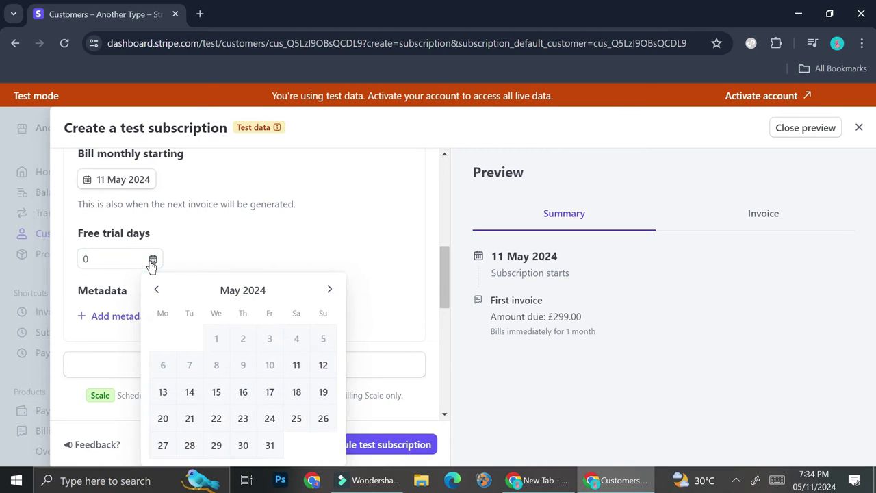
left_click(296, 391)
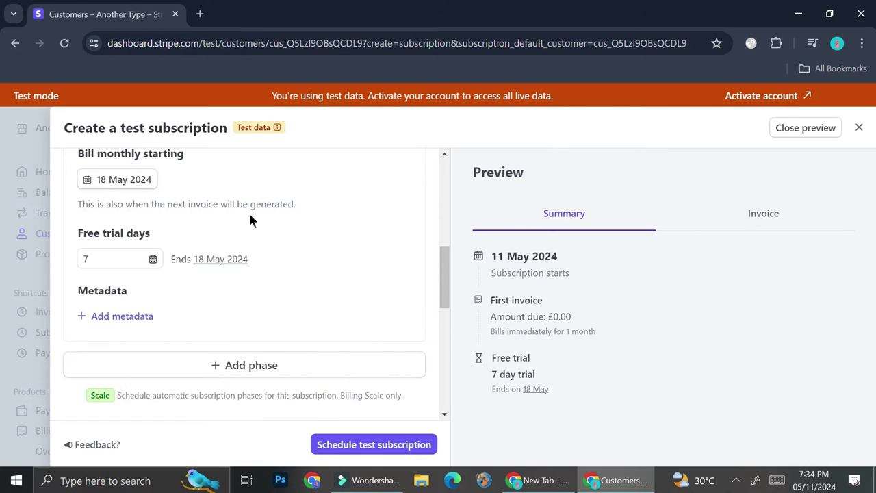
mouse_move(221, 265)
Add a second phase starting on 11 May 2025 to the subscription and turn off its Prorate changes option
scroll(227, 273, "down", 1)
scroll(228, 273, "down", 1)
scroll(227, 273, "up", 1)
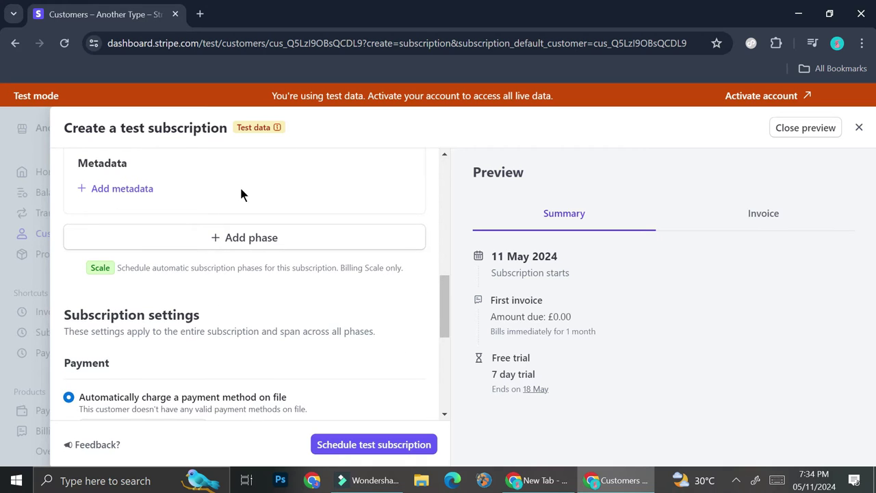
left_click(238, 243)
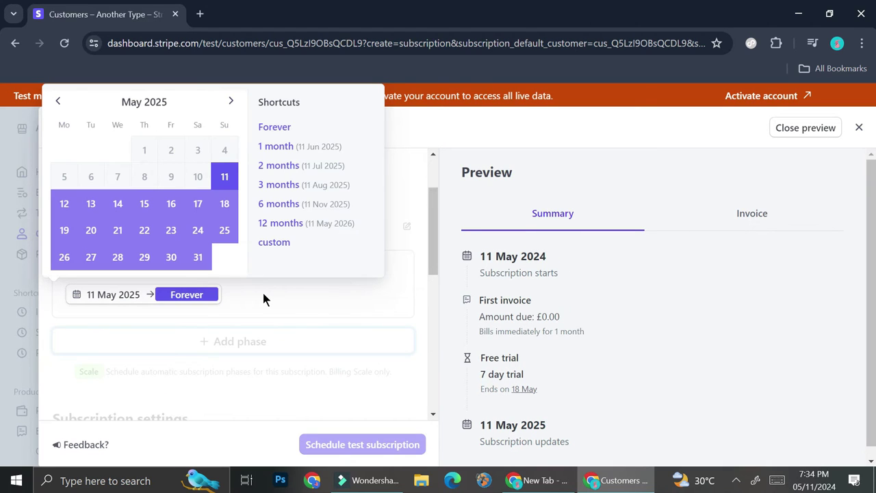
left_click(263, 294)
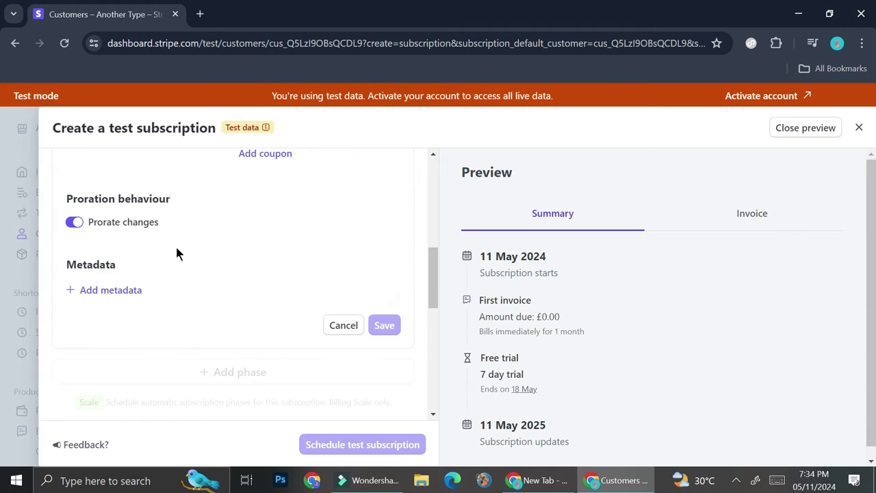
scroll(238, 289, "down", 1)
scroll(237, 289, "up", 3)
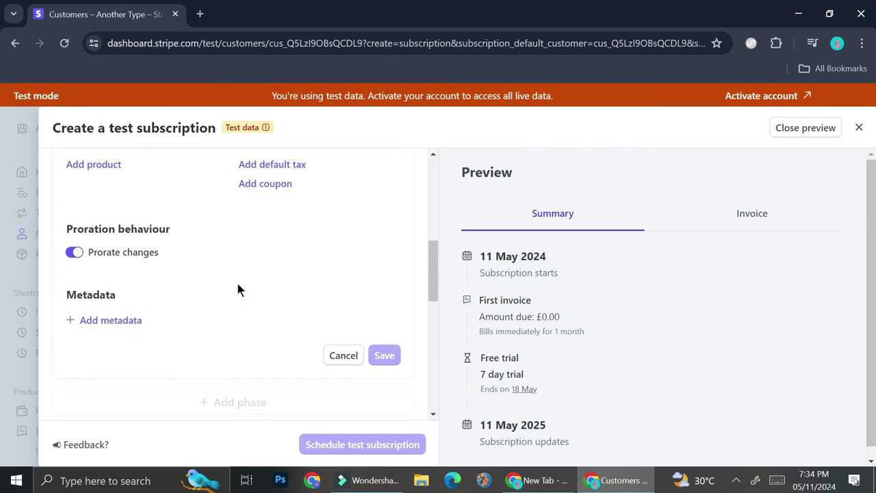
scroll(237, 290, "up", 1)
scroll(239, 289, "down", 2)
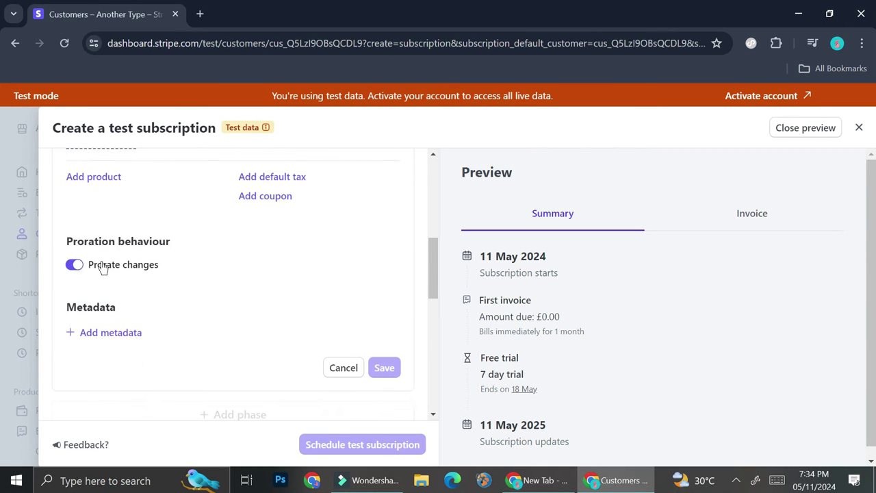
left_click(74, 266)
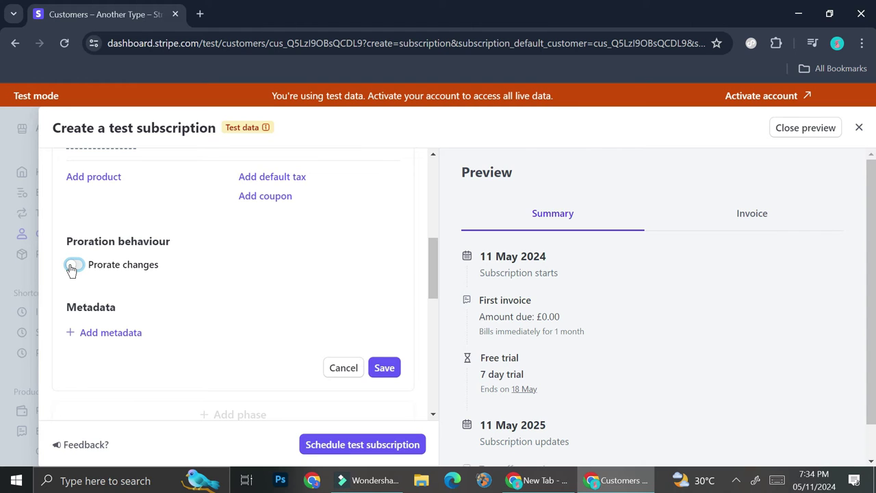
Set the second phase's duration to 12 months and save the phase
scroll(288, 335, "up", 3)
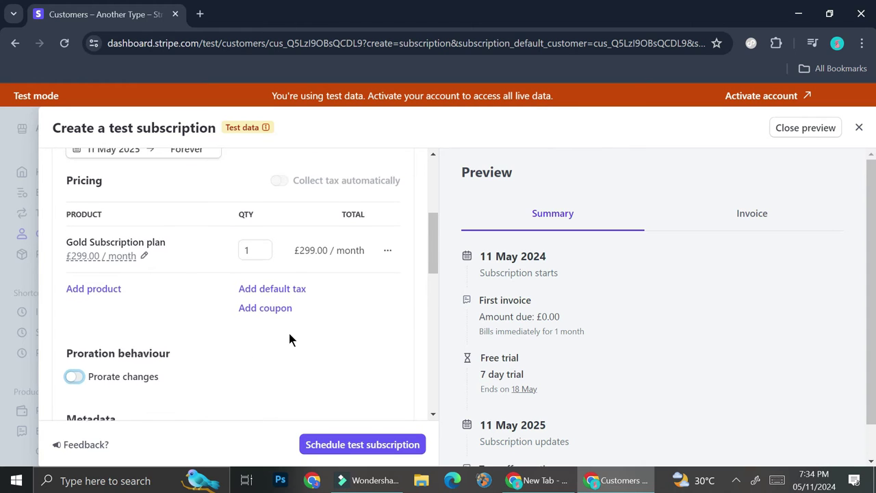
scroll(288, 335, "down", 2)
scroll(189, 230, "up", 1)
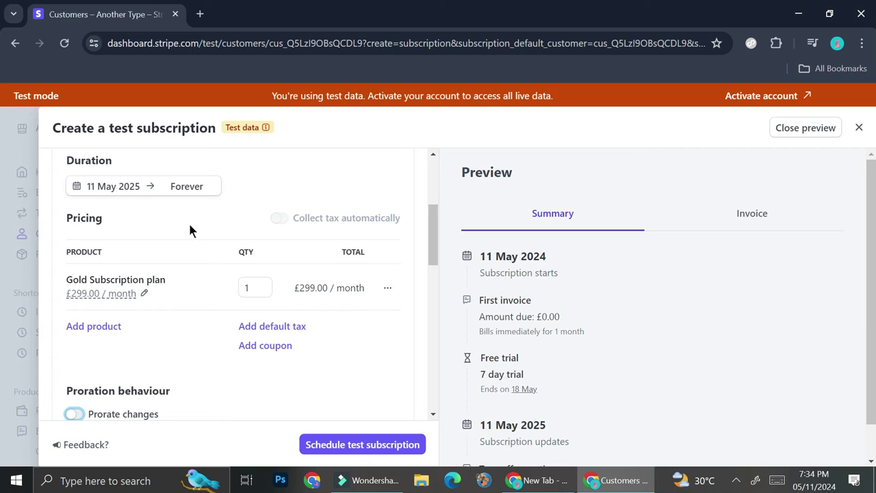
left_click(190, 188)
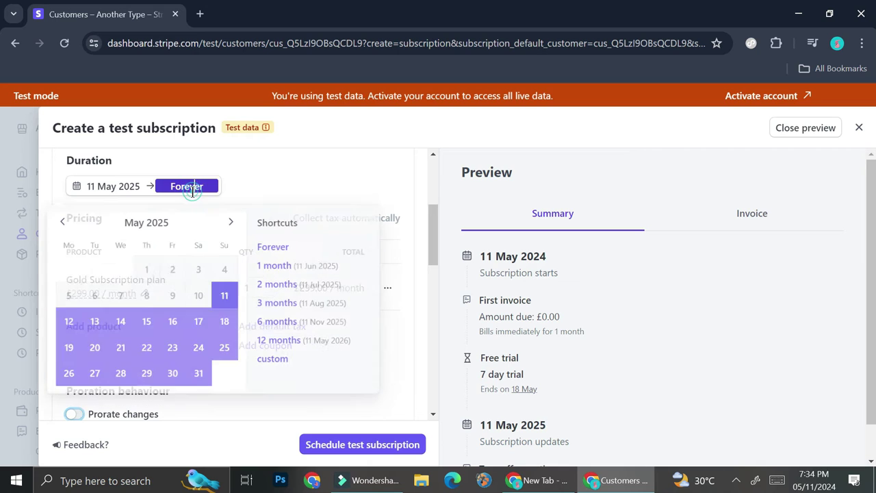
left_click(265, 341)
scroll(322, 273, "down", 5)
left_click(384, 208)
Examine the subscription's payment settings, including the form for adding a new card, without adding a payment method
scroll(344, 244, "up", 3)
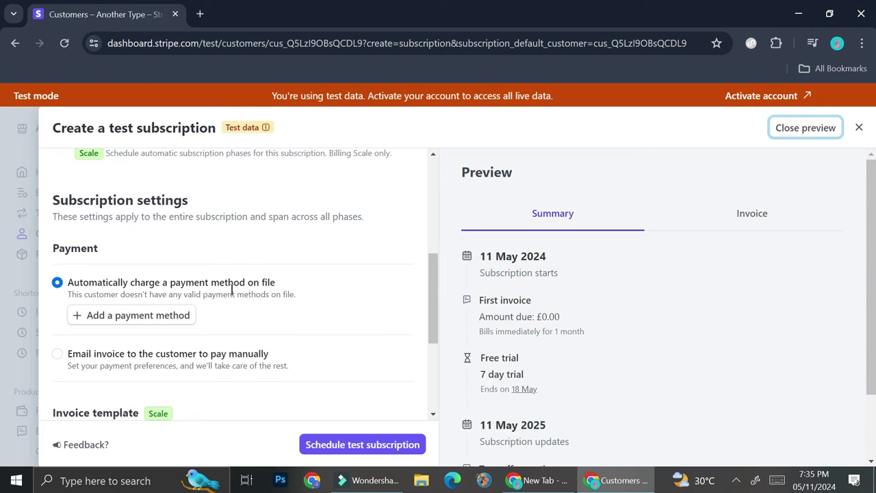
left_click(172, 312)
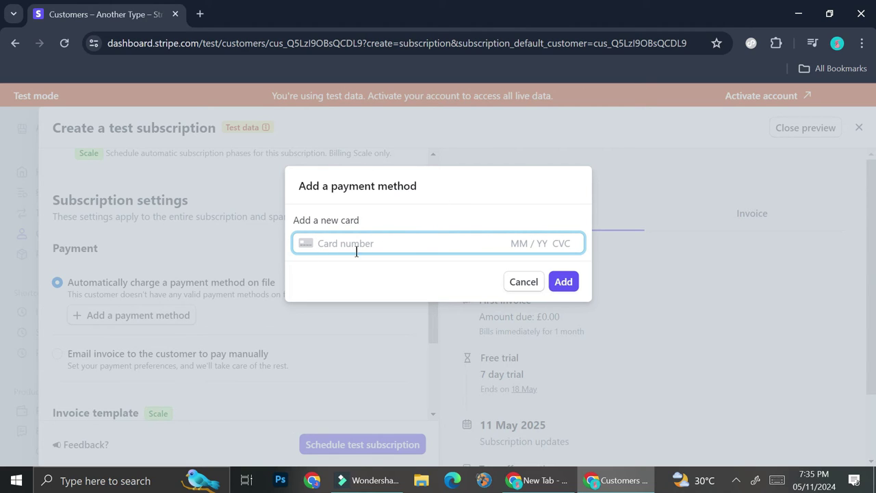
left_click(523, 282)
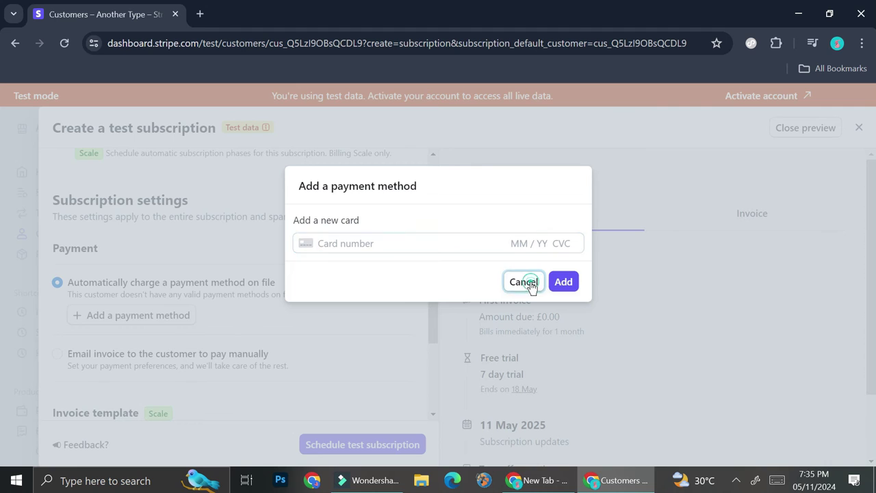
scroll(342, 295, "down", 2)
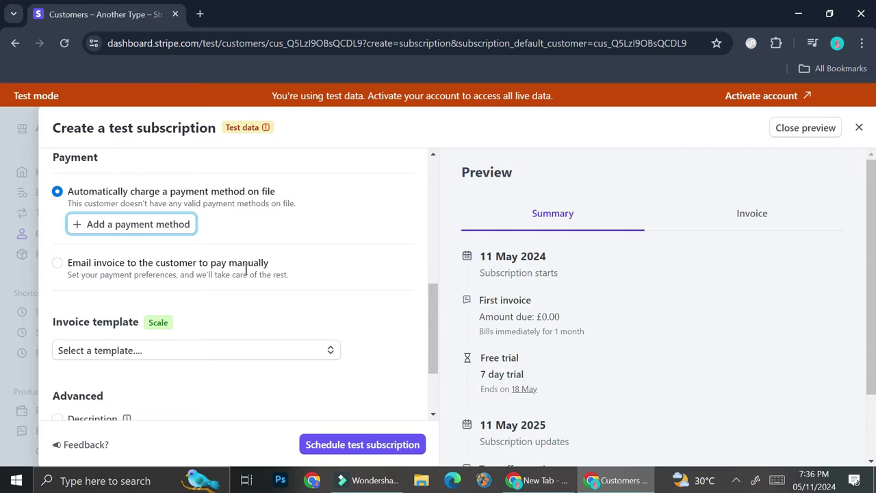
scroll(246, 269, "down", 1)
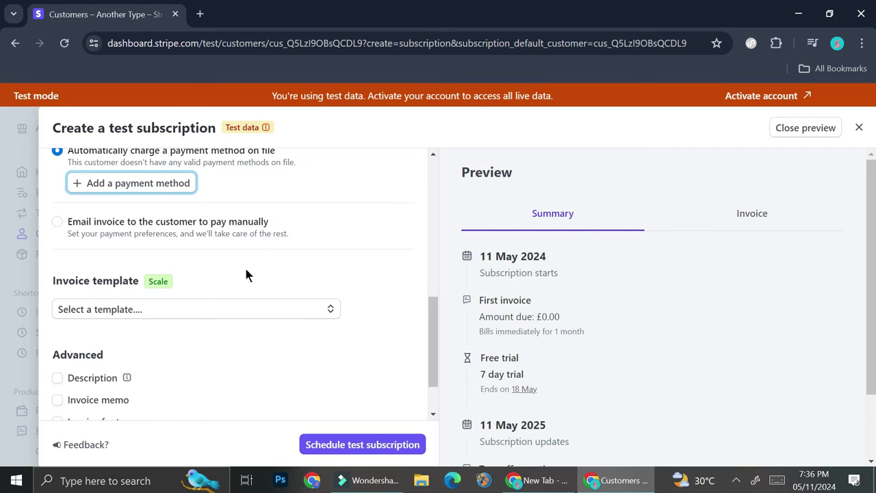
scroll(245, 270, "up", 1)
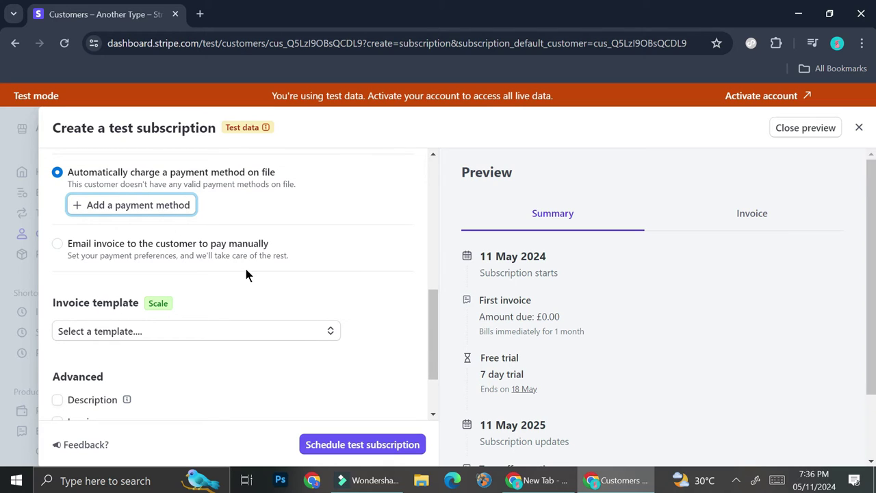
scroll(246, 274, "down", 1)
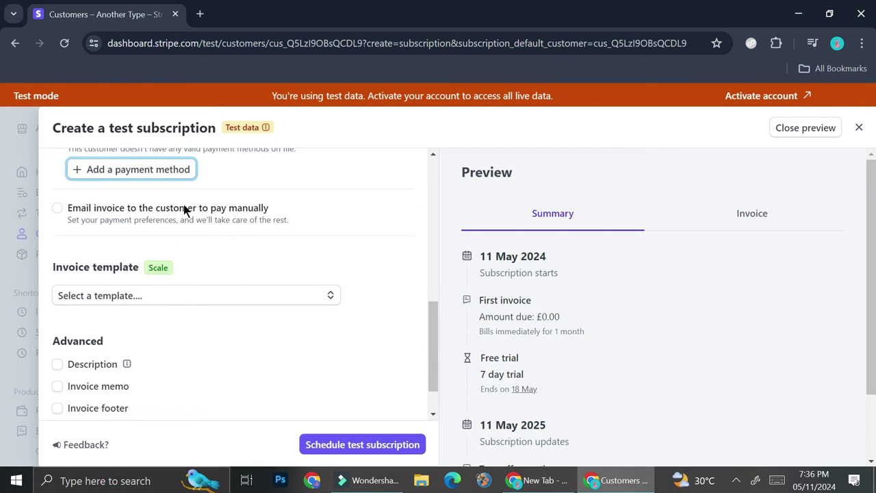
scroll(264, 244, "down", 1)
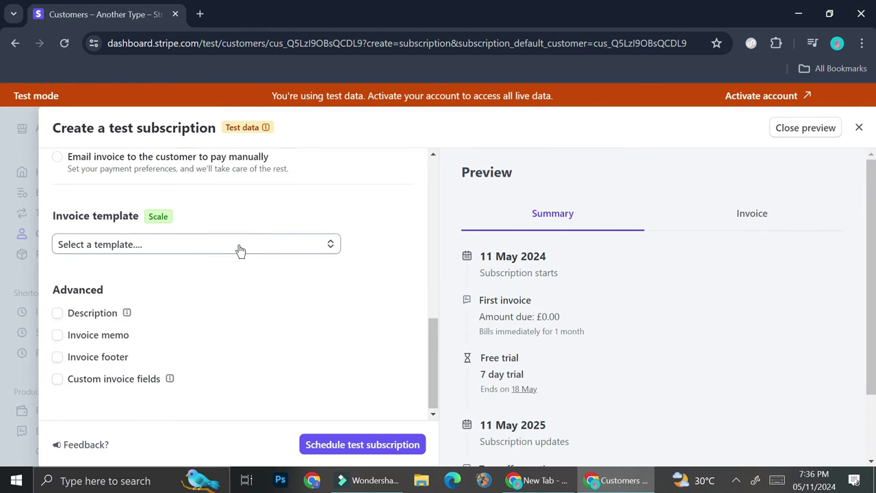
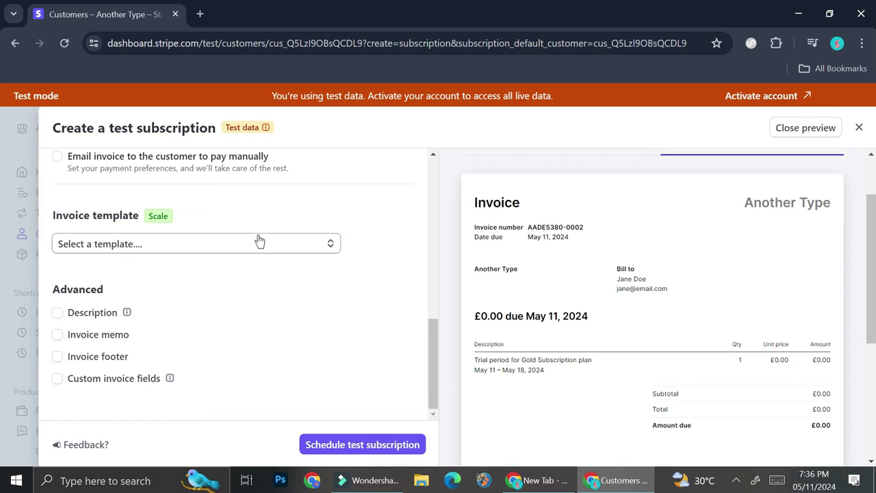
Look at the form for creating a new invoice template and close it without creating one
left_click(258, 239)
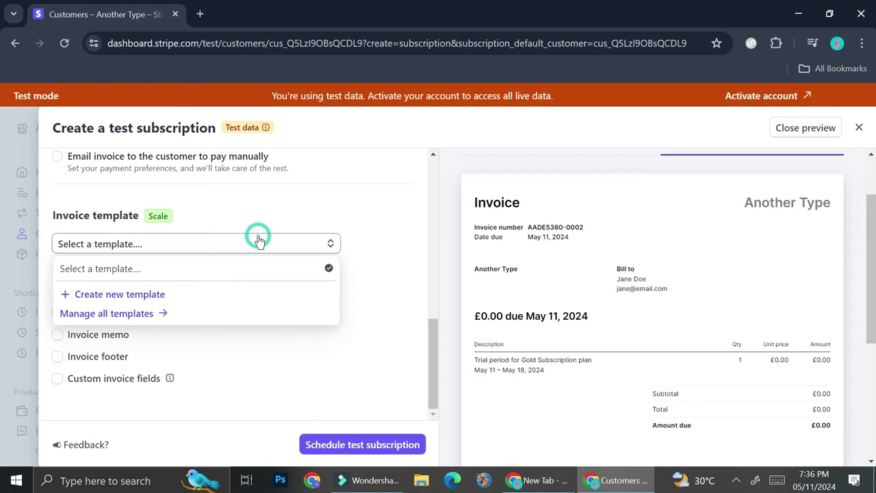
left_click(191, 299)
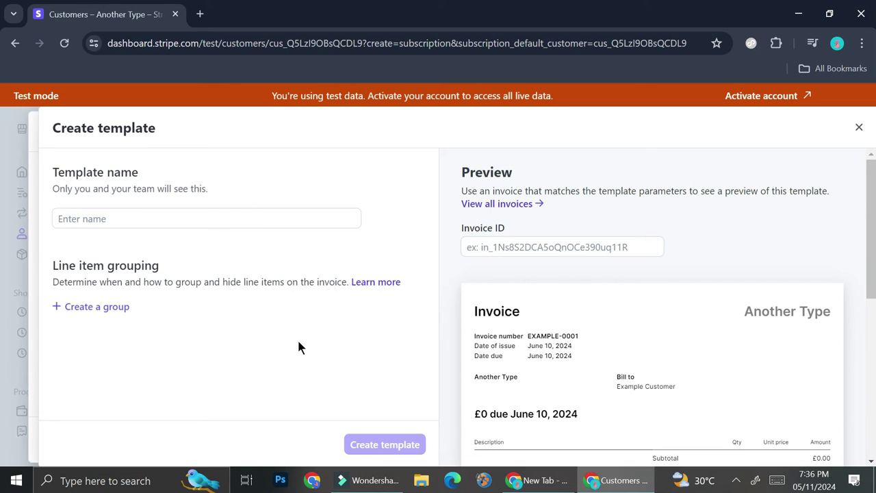
left_click(858, 129)
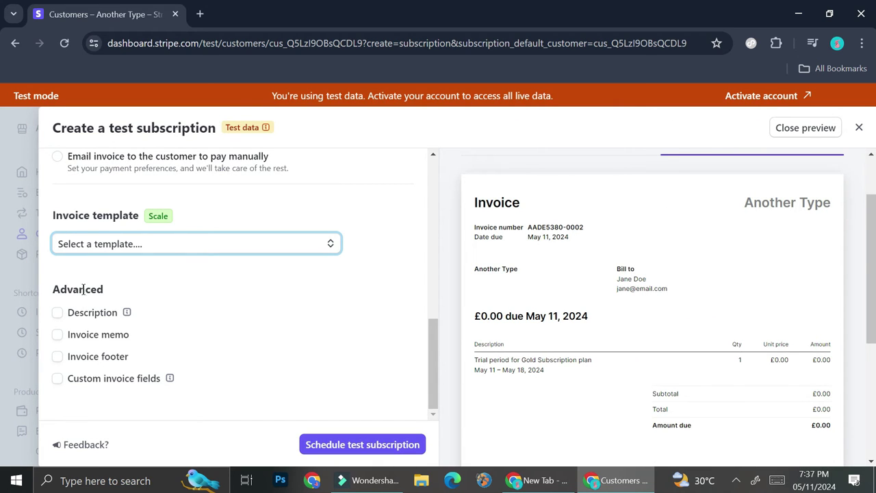
Try out the Description, Invoice memo and Invoice footer options in the advanced settings, and leave them all disabled
left_click(57, 313)
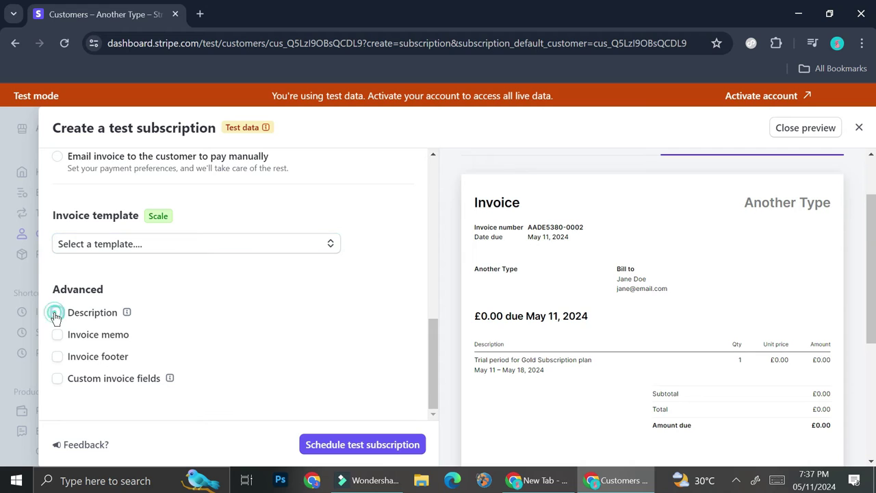
scroll(104, 312, "down", 1)
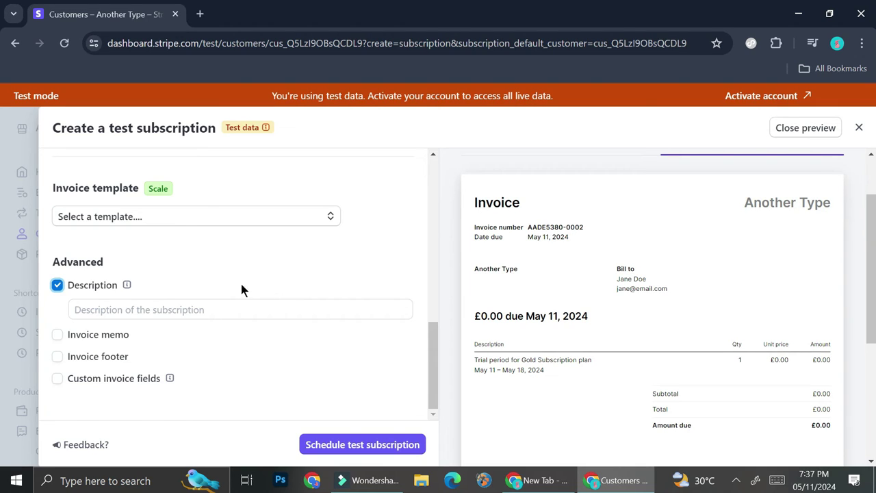
left_click(58, 335)
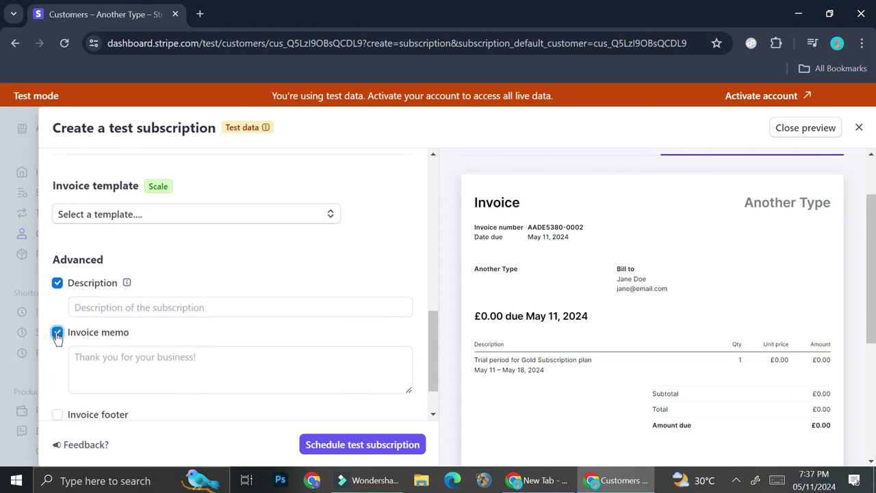
scroll(57, 337, "down", 2)
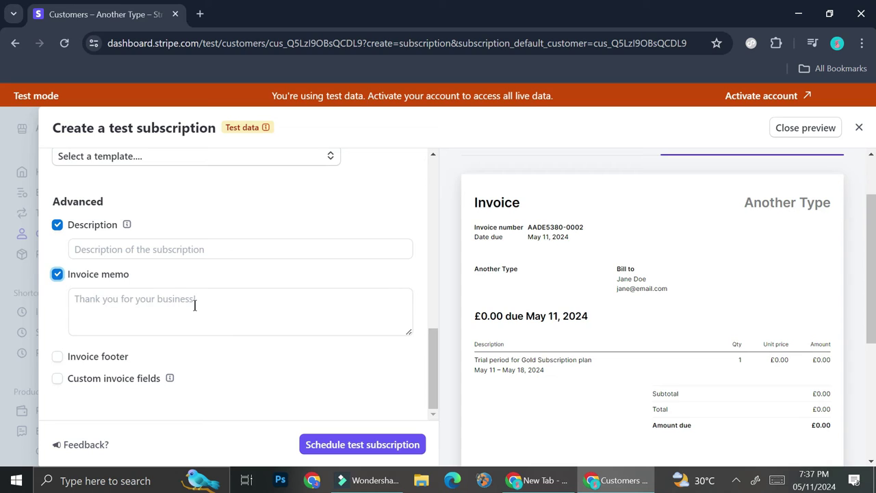
left_click(66, 356)
left_click(57, 357)
left_click(57, 357)
left_click(56, 276)
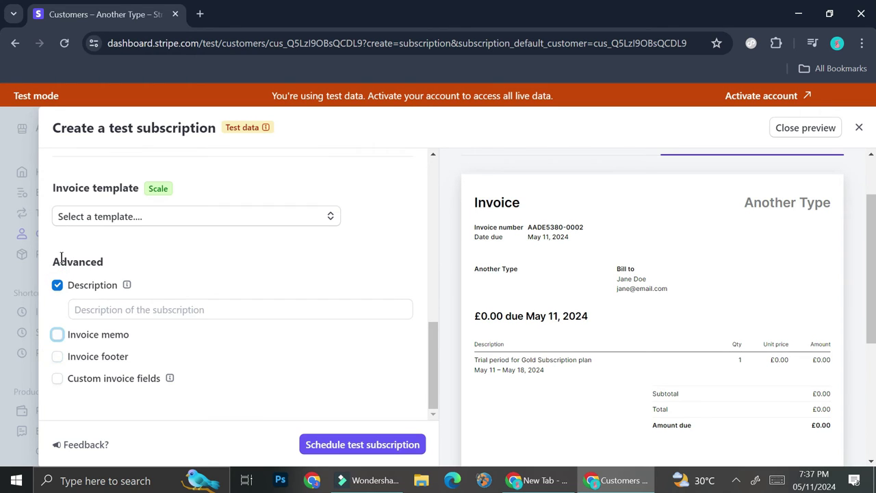
left_click(57, 283)
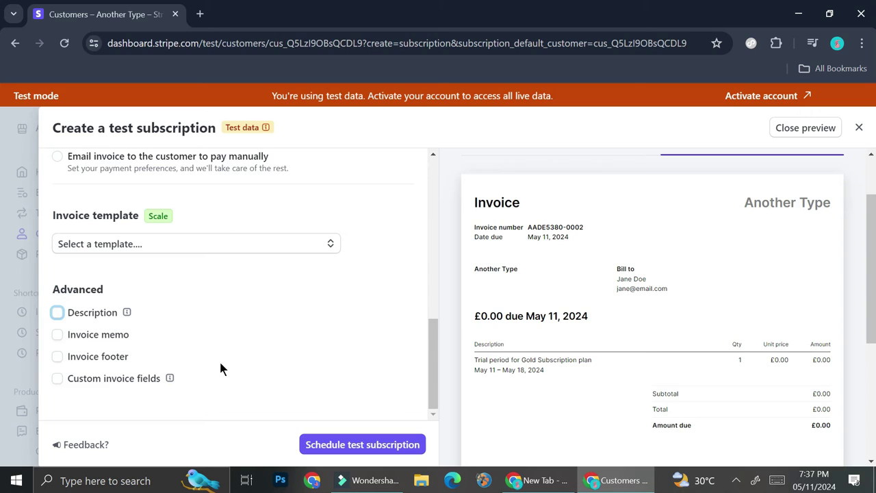
Schedule the test subscription and check its frequency and next invoice in the customer's subscriptions list
left_click(348, 445)
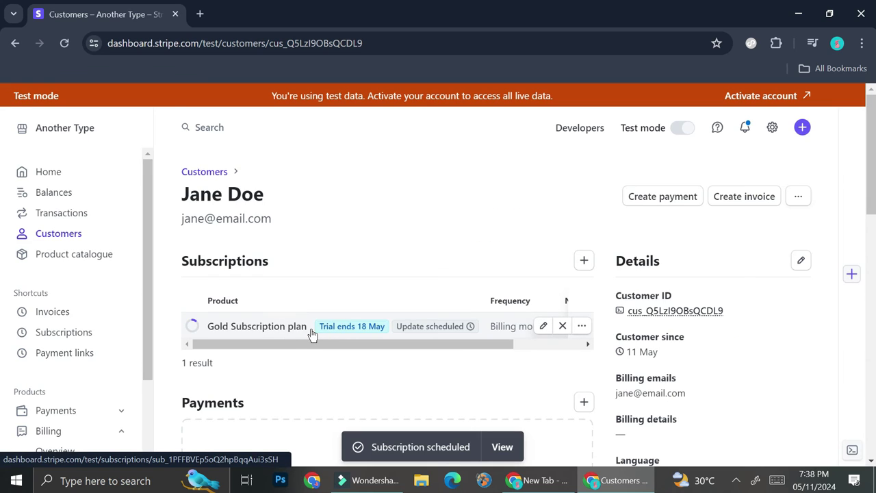
scroll(311, 331, "right", 4)
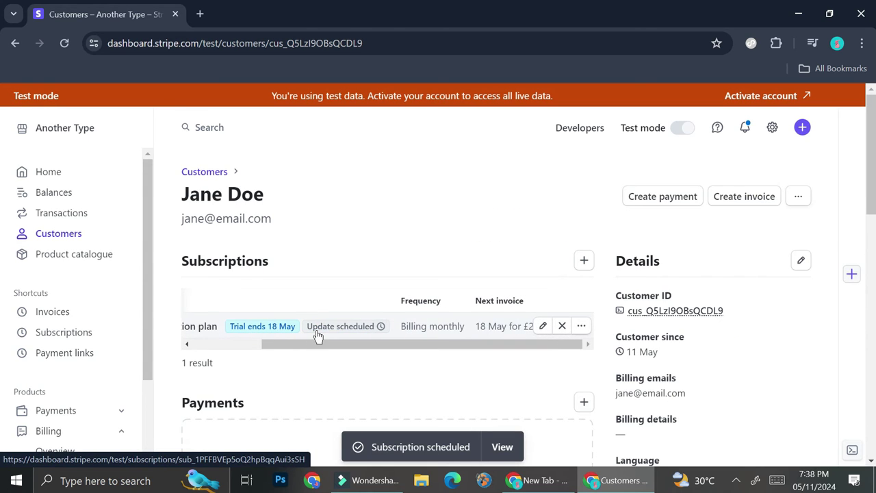
Review the scheduled subscription's product, trial status, frequency and next invoice in the customer's subscriptions list
scroll(317, 334, "left", 4)
scroll(316, 334, "right", 3)
scroll(317, 335, "right", 1)
scroll(317, 335, "left", 3)
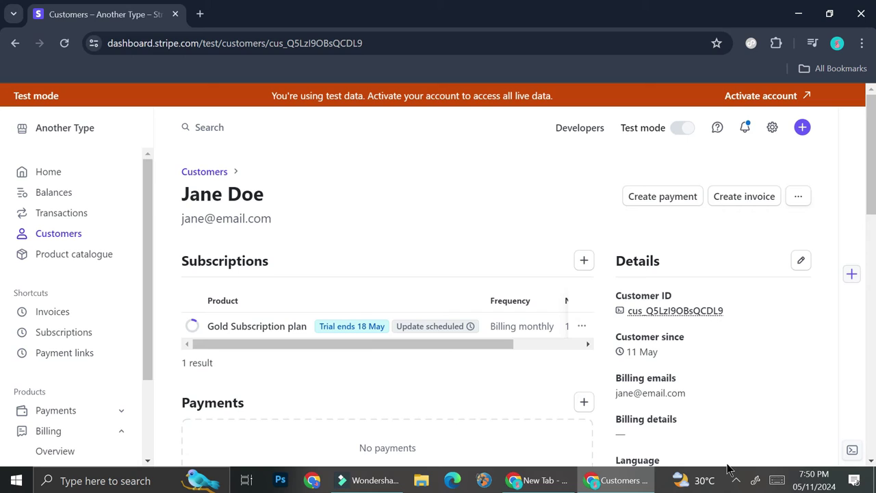
Start a new customer record and enter the customer's name and account email
left_click(47, 235)
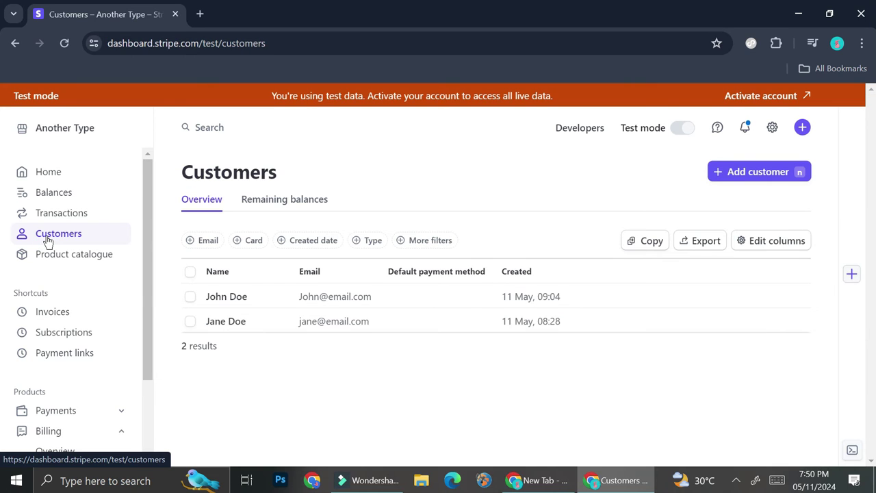
left_click(730, 179)
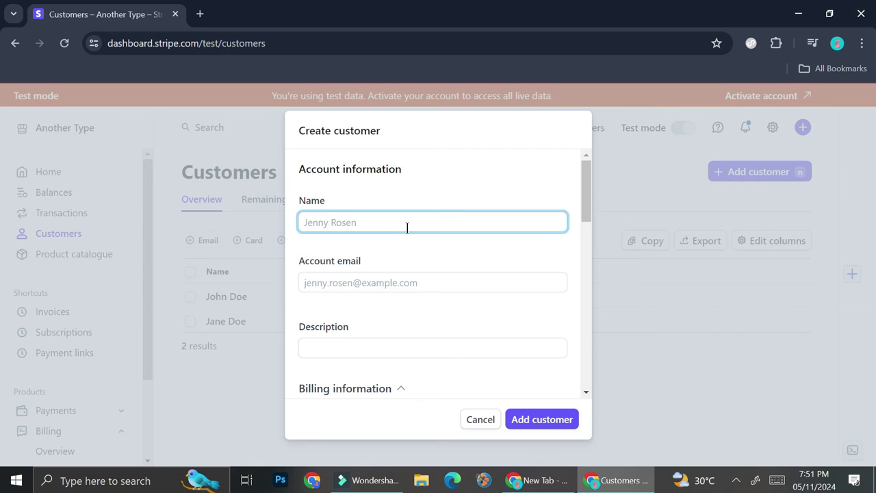
type("Scarlett")
left_click(405, 281)
key("ctrl+v")
Try out a separate billing email for the new customer, and leave it the same as the account email
scroll(406, 289, "down", 2)
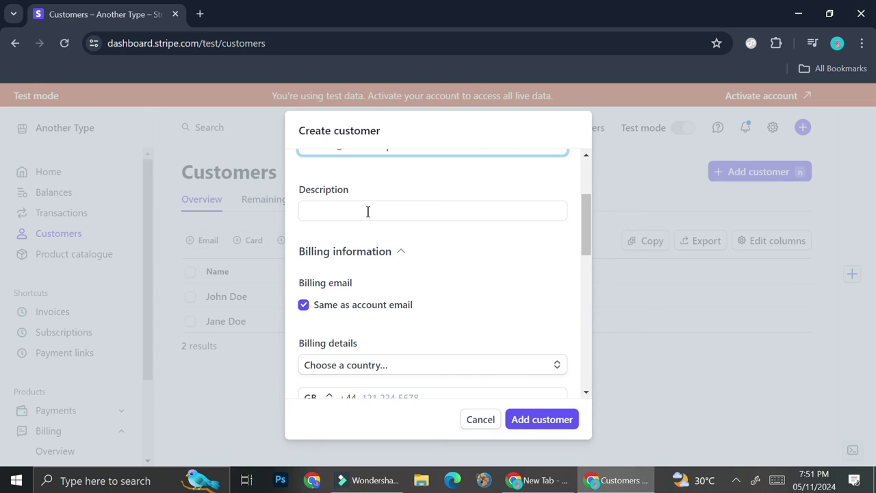
scroll(368, 211, "down", 1)
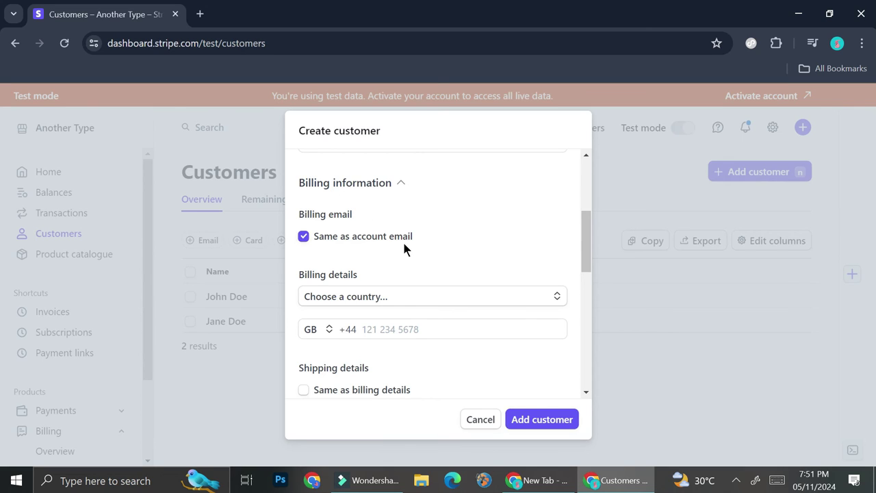
scroll(405, 247, "up", 3)
scroll(367, 291, "down", 3)
left_click(304, 237)
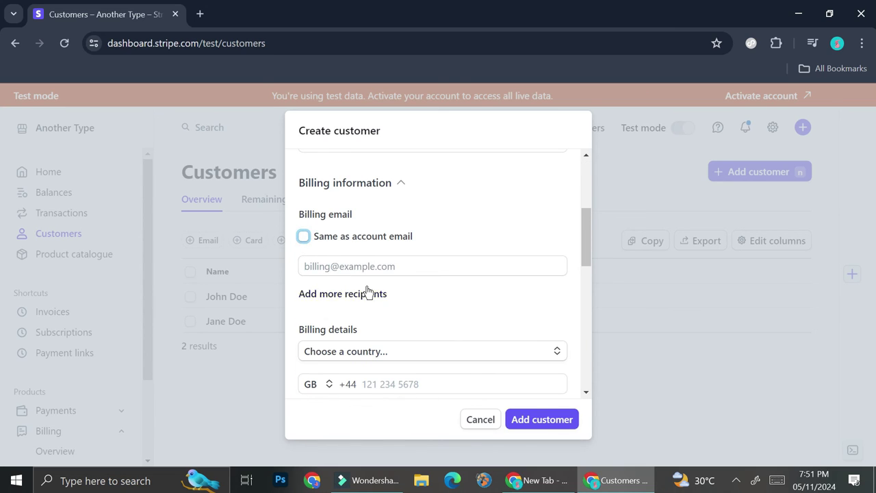
left_click(303, 237)
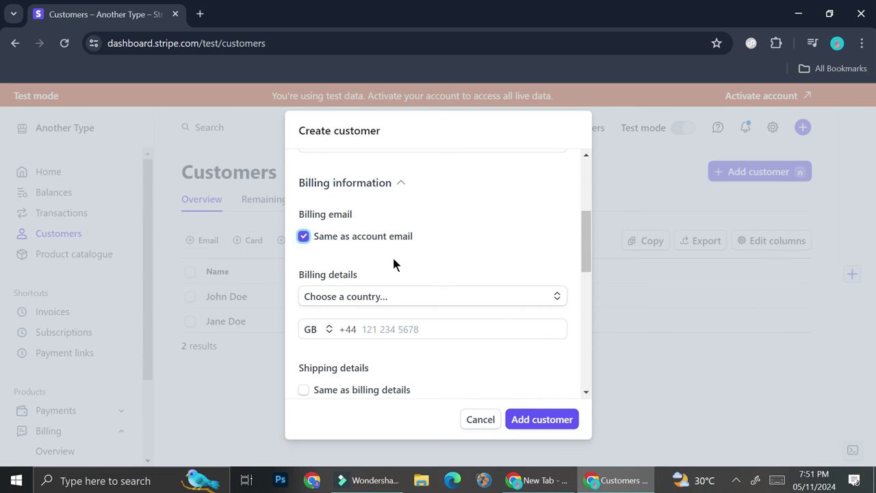
Add the new customer, leaving the billing, shipping, time zone, language, currency and tax settings at their defaults
scroll(391, 260, "down", 1)
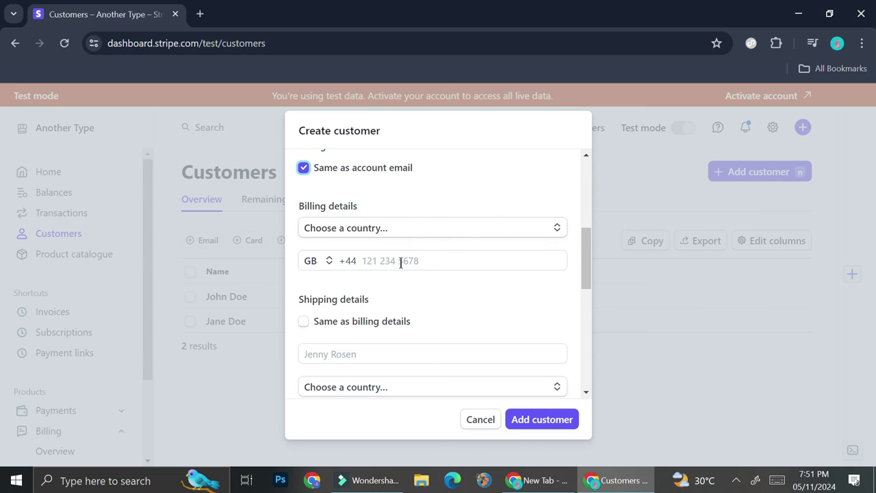
scroll(400, 262, "down", 1)
scroll(386, 240, "down", 1)
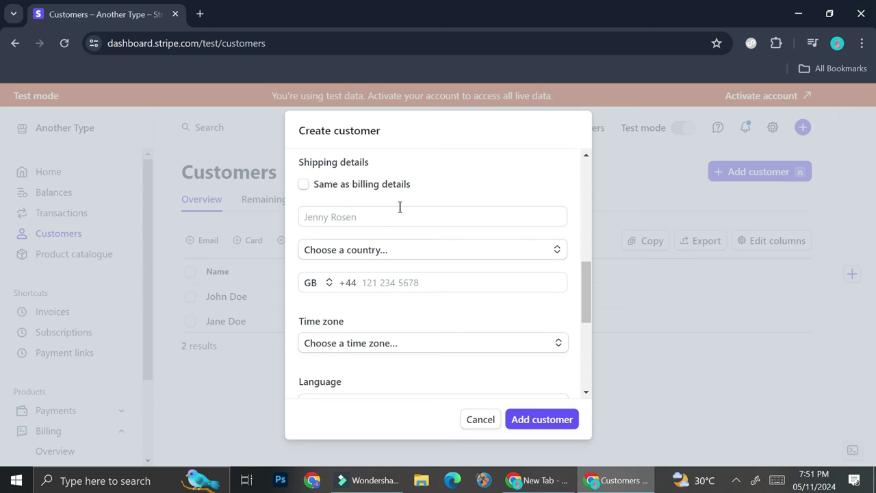
scroll(401, 205, "down", 1)
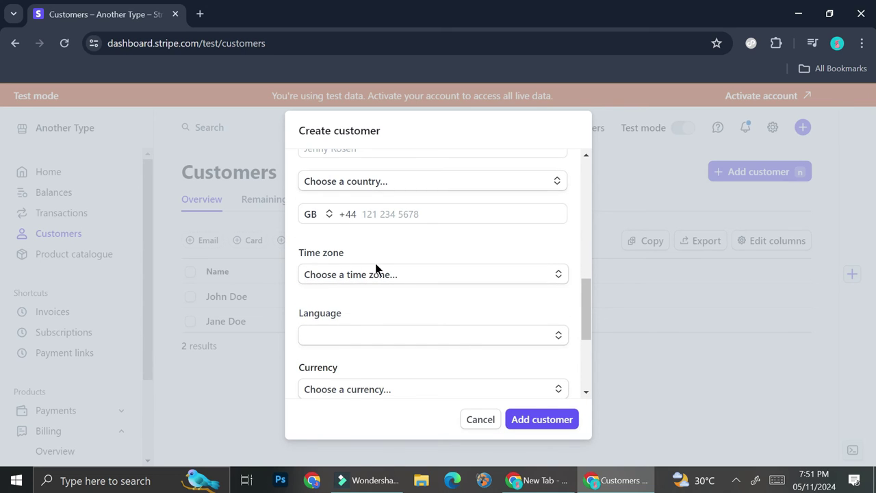
scroll(376, 264, "down", 1)
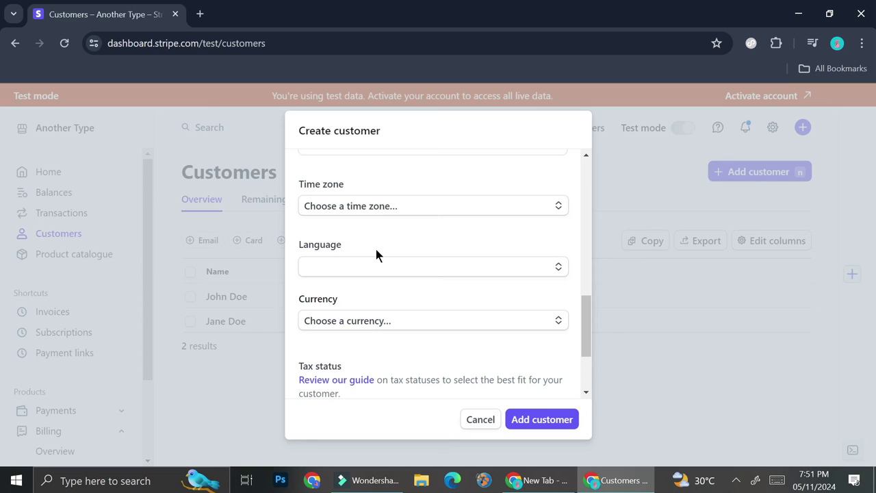
scroll(376, 255, "down", 2)
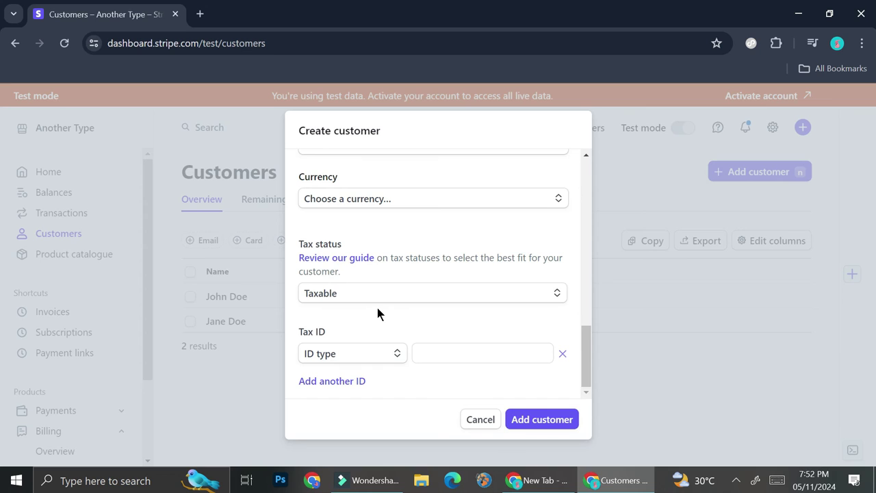
left_click(540, 426)
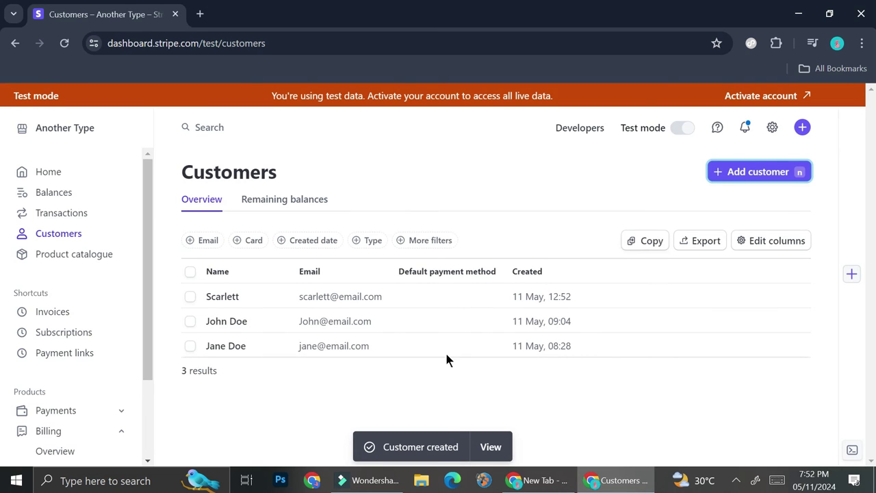
Examine the new product form within a test subscription for the newly added customer, and close it without saving
left_click(341, 299)
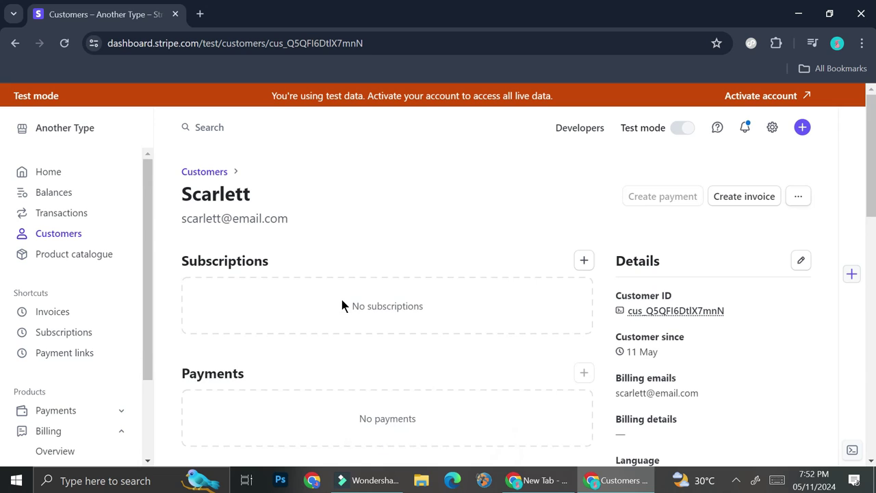
left_click(589, 264)
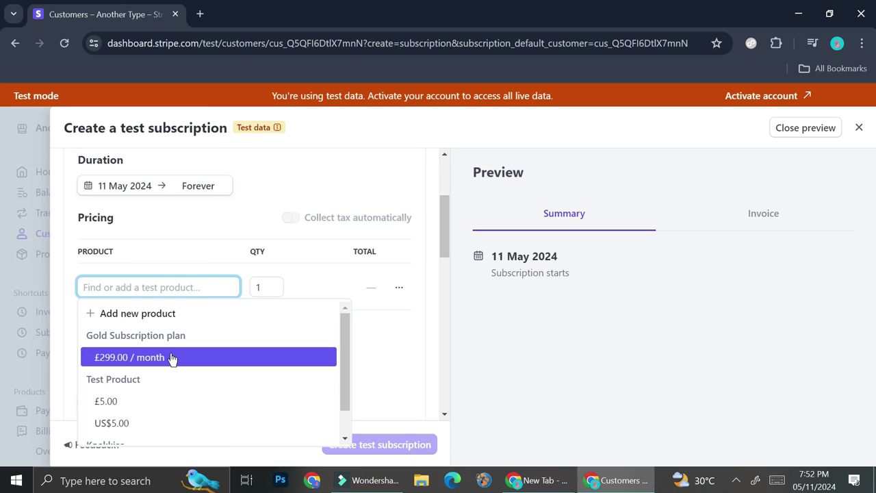
left_click(163, 322)
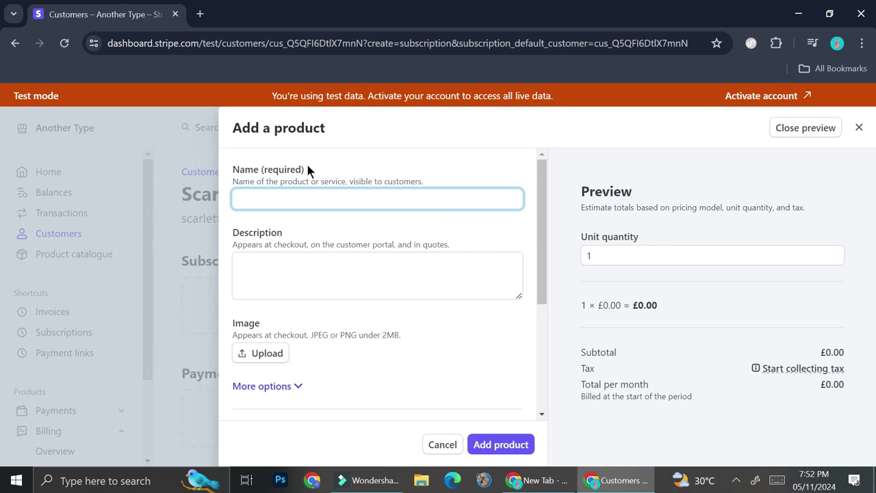
scroll(334, 304, "down", 3)
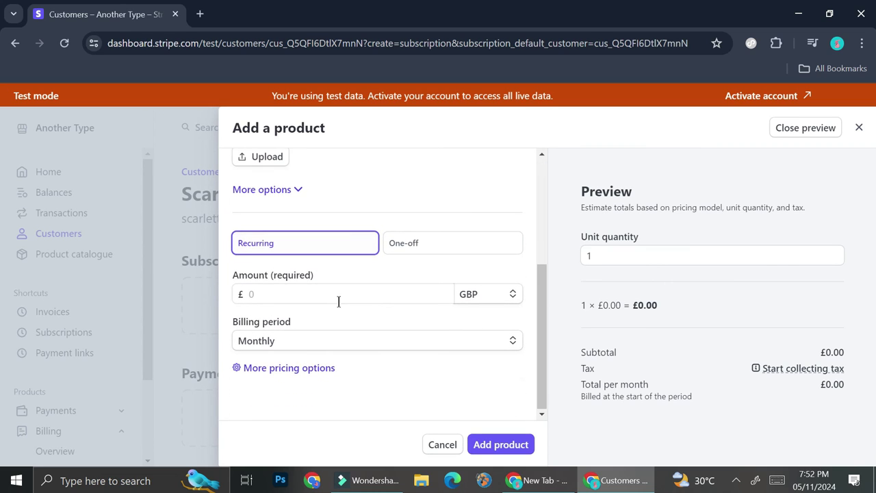
scroll(361, 312, "up", 3)
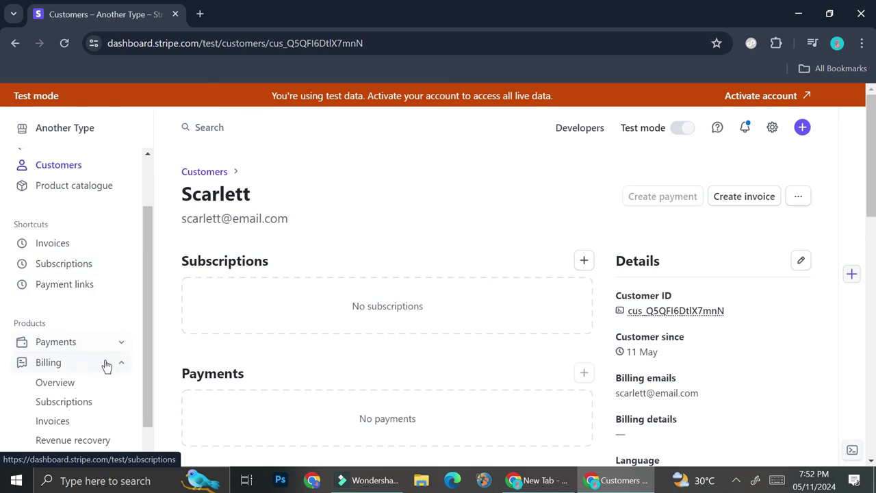
Open the active Gold Subscription plan subscription from the Billing subscriptions list and review its details
left_click(91, 403)
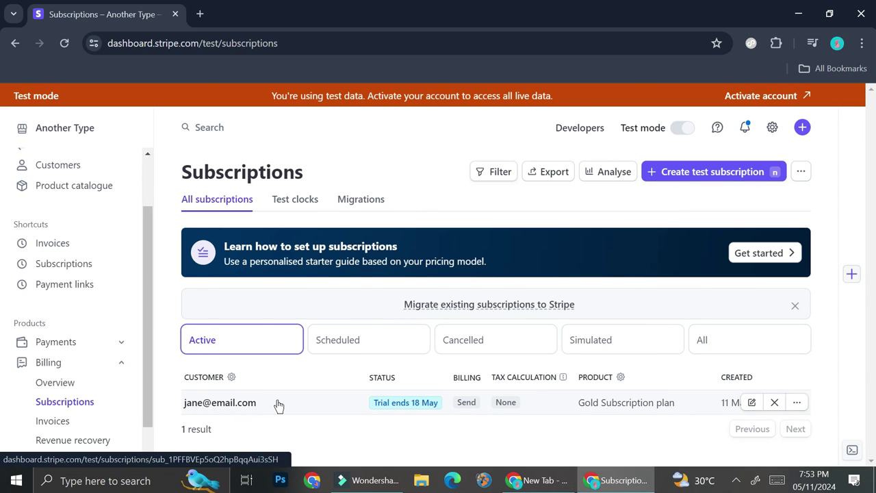
left_click(326, 405)
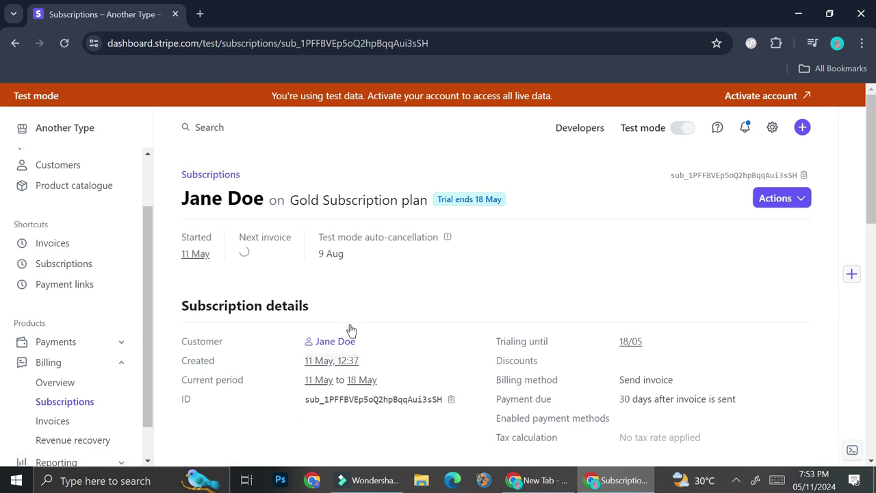
scroll(404, 310, "down", 1)
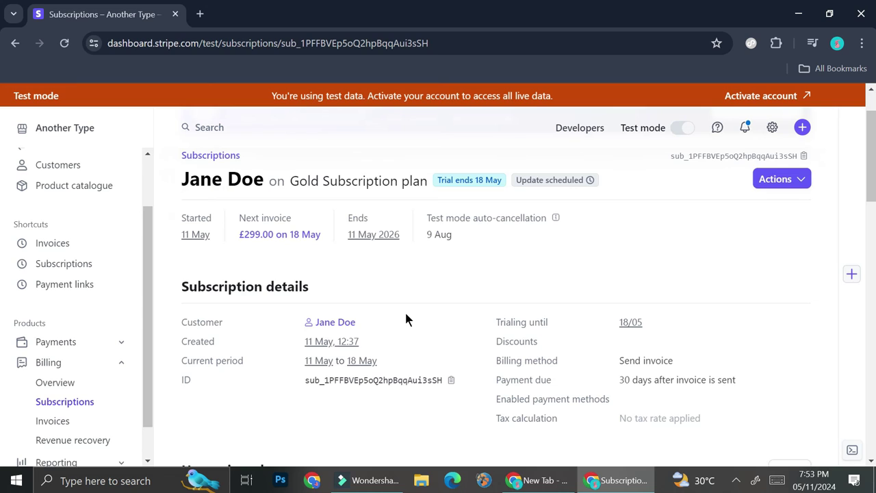
scroll(404, 310, "up", 1)
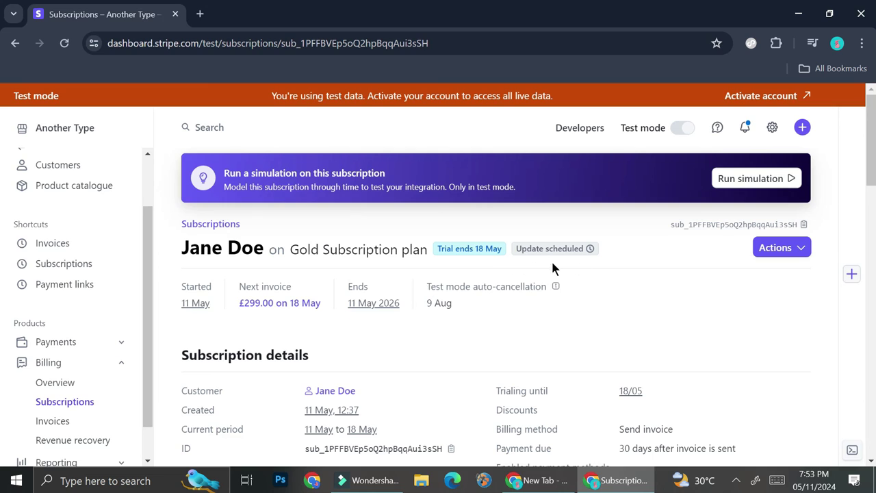
Check the actions available for managing the subscription without applying any, and return to its details
left_click(808, 255)
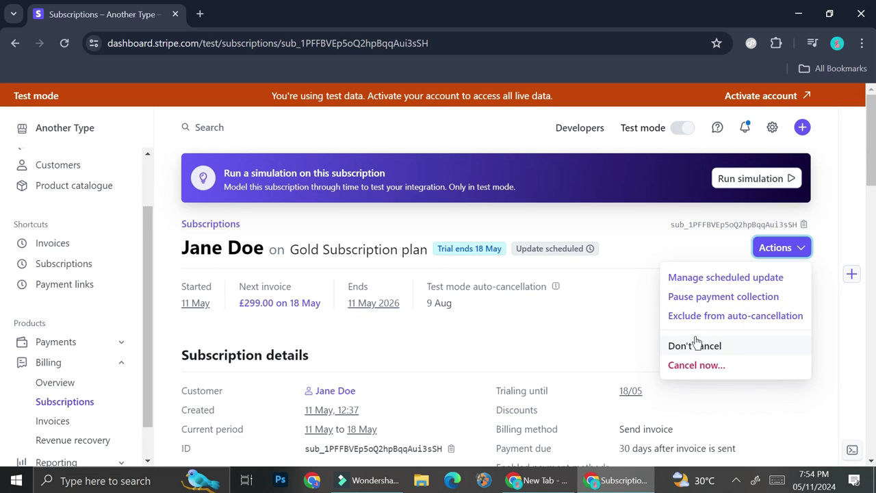
left_click(493, 347)
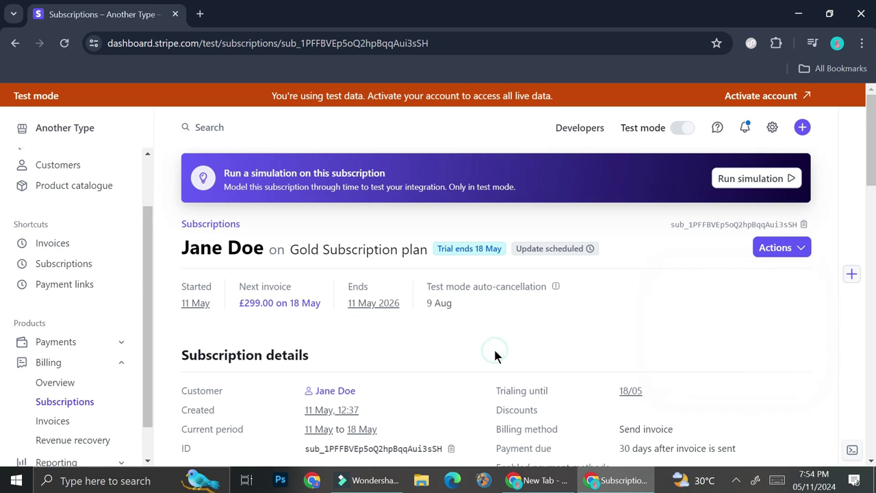
scroll(494, 347, "down", 1)
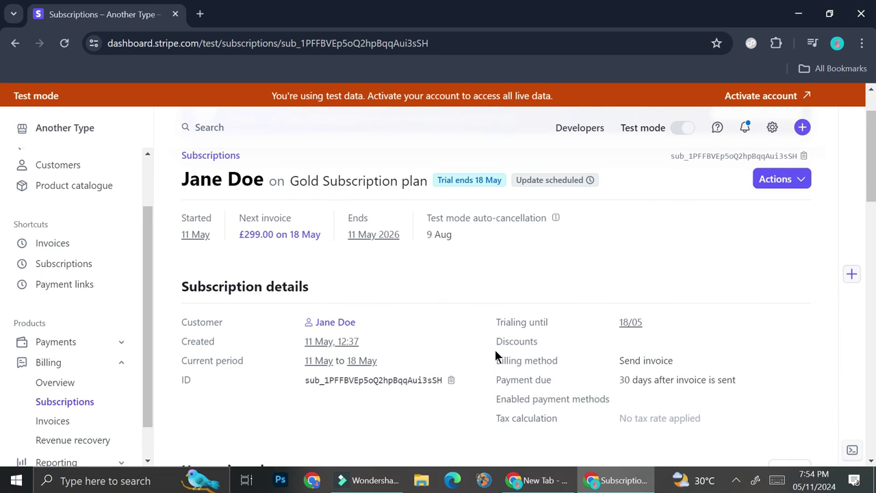